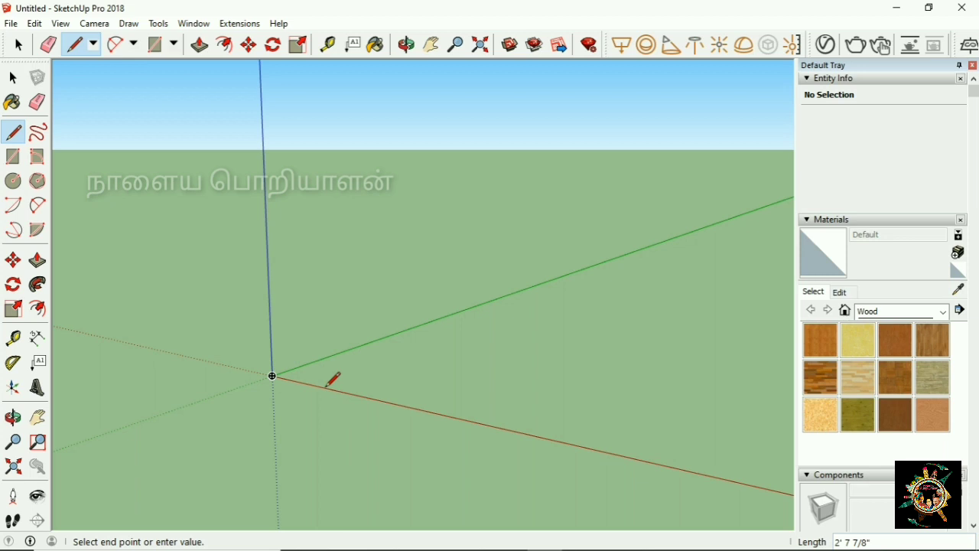
Draw an upright rectangle from the origin, 3' along the red axis and 4' along the blue axis.
type("3")
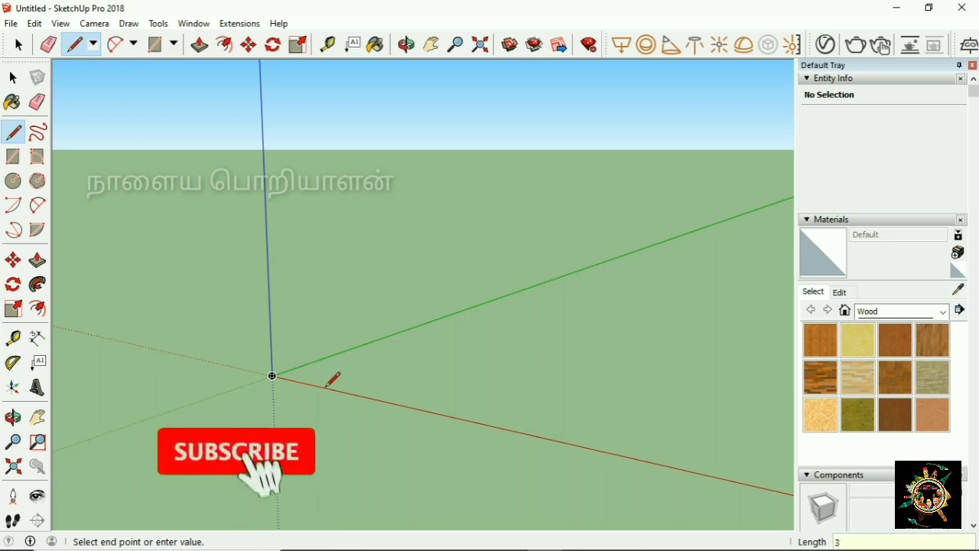
type("'")
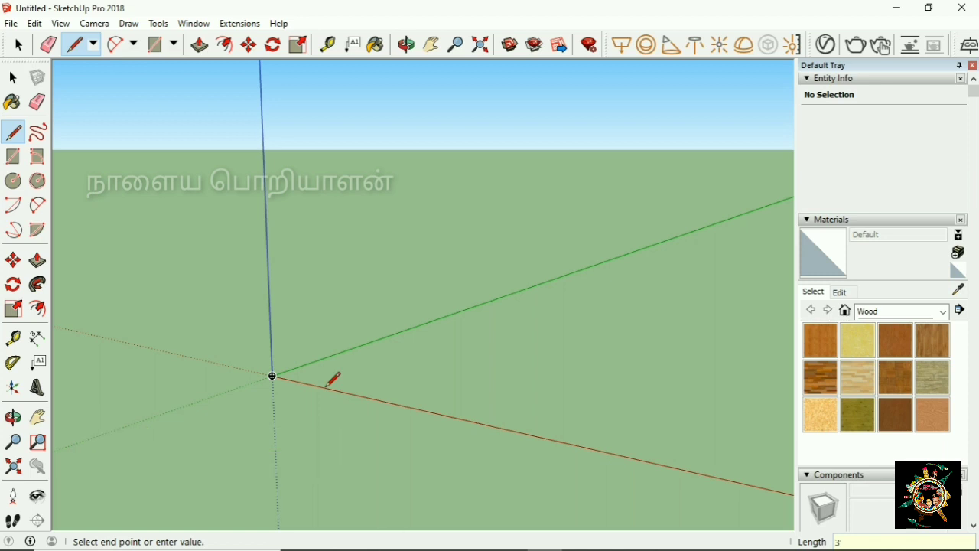
key("Return")
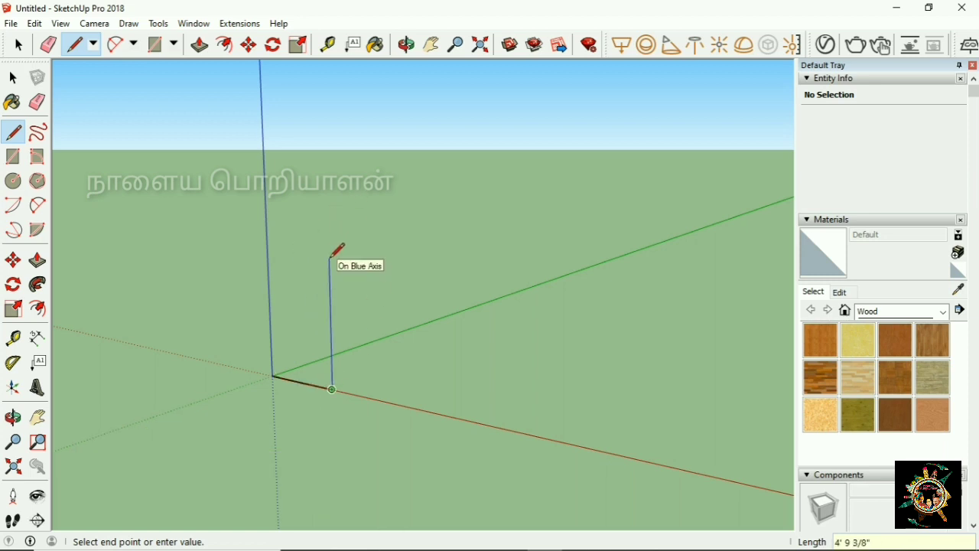
type("4'")
key("Return")
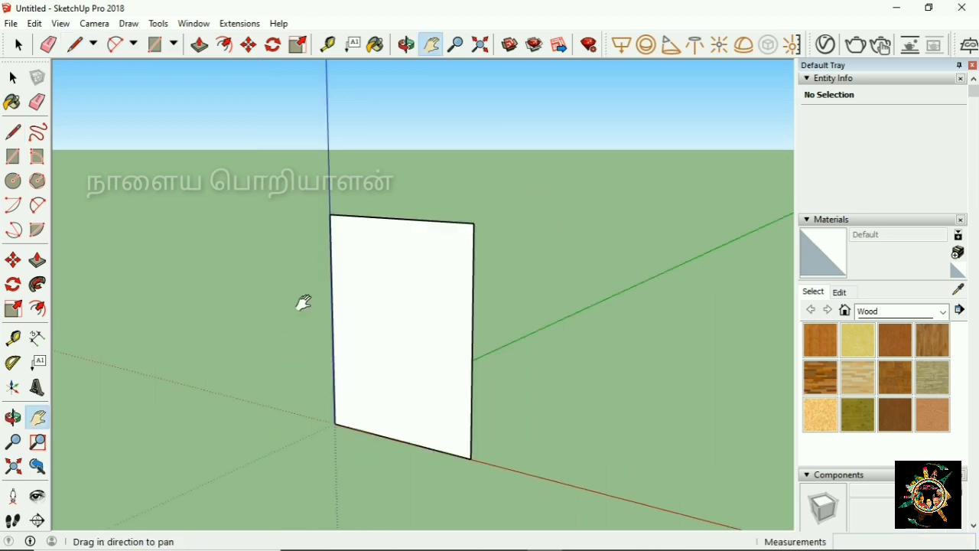
Delete the face inside the upright rectangle, keeping only its outline edges.
key("space")
left_click(375, 355)
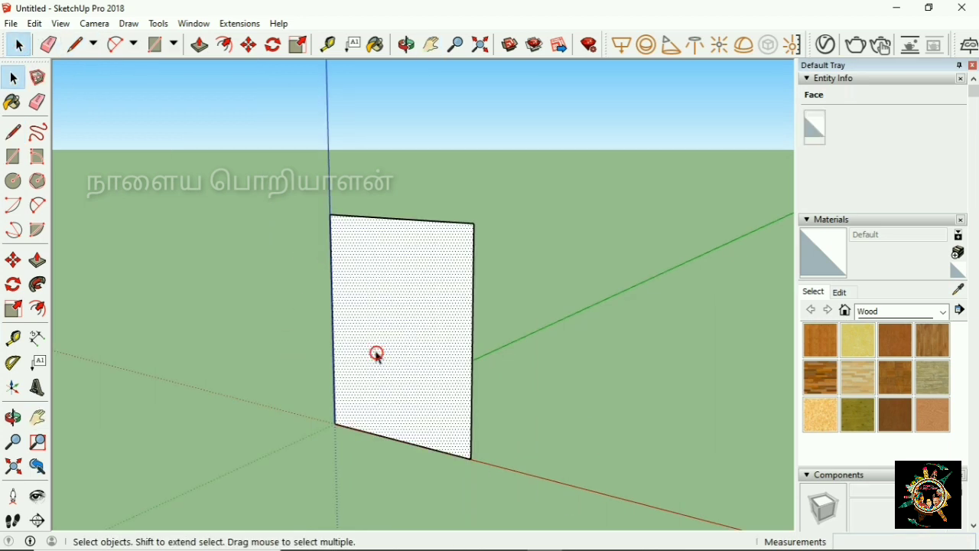
key("Delete")
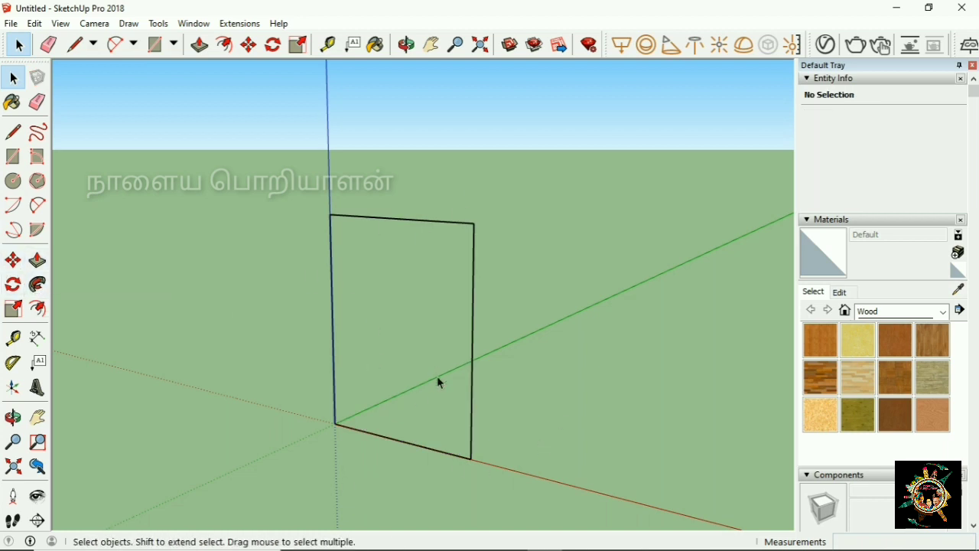
Draw a profile rectangle on the outline's bottom edge, perpendicular to it, 3" tall and 4" along the green axis.
left_click(406, 44)
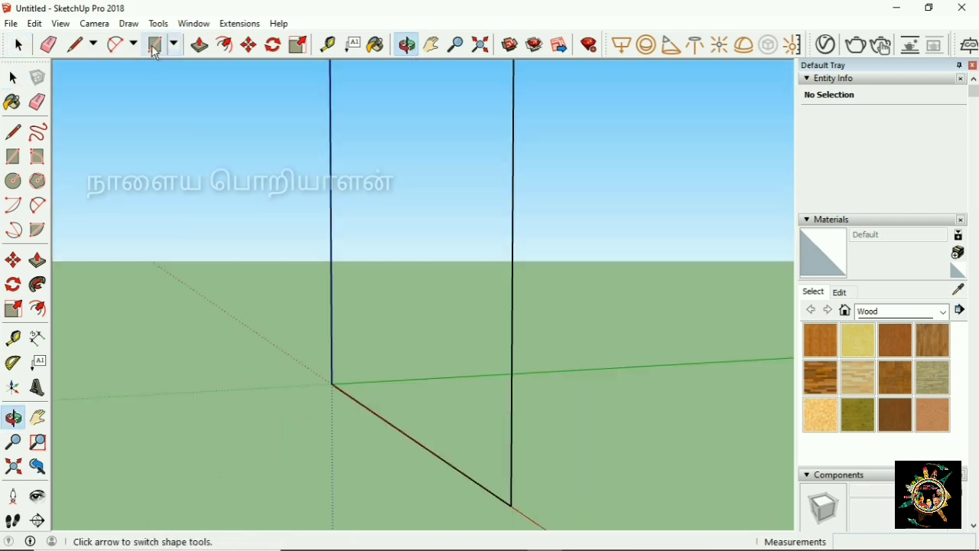
left_click(85, 46)
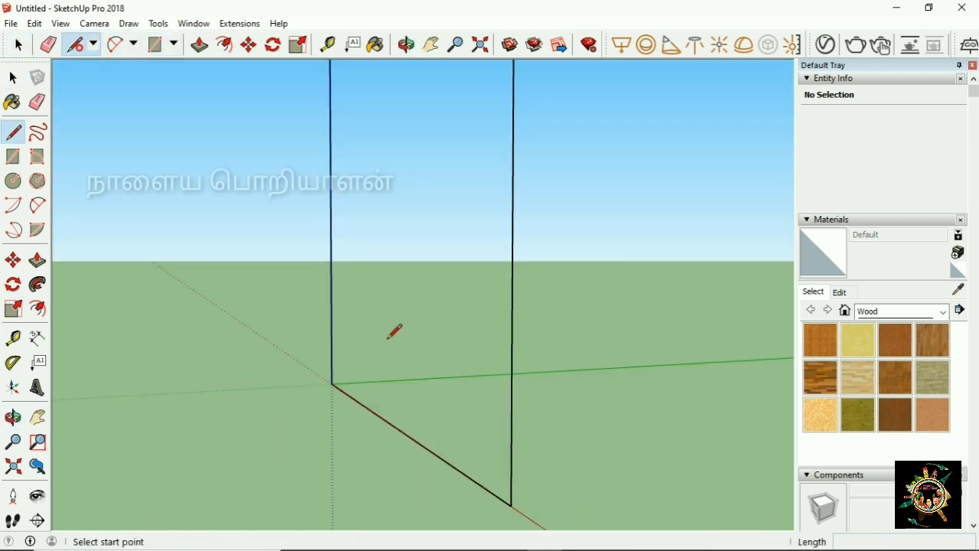
left_click(391, 424)
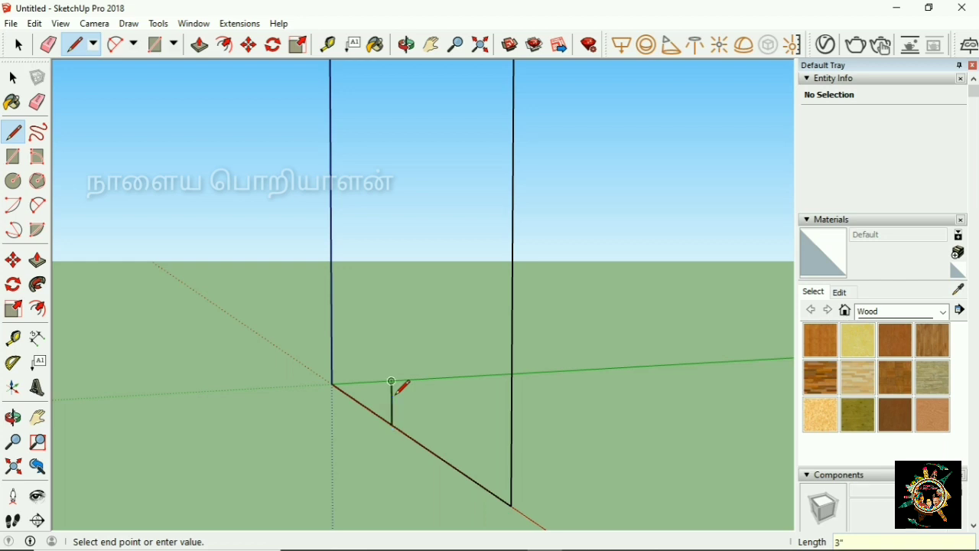
left_click(392, 381)
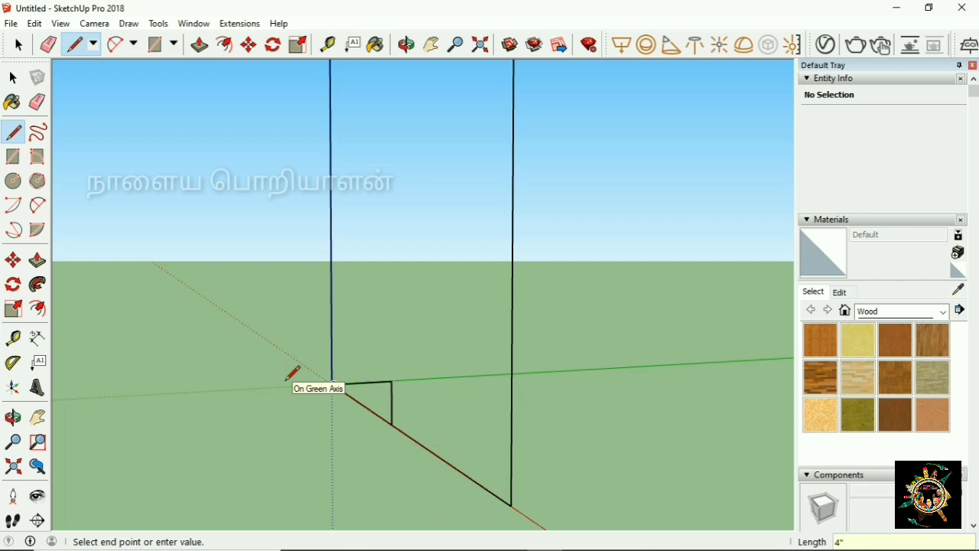
left_click(334, 384)
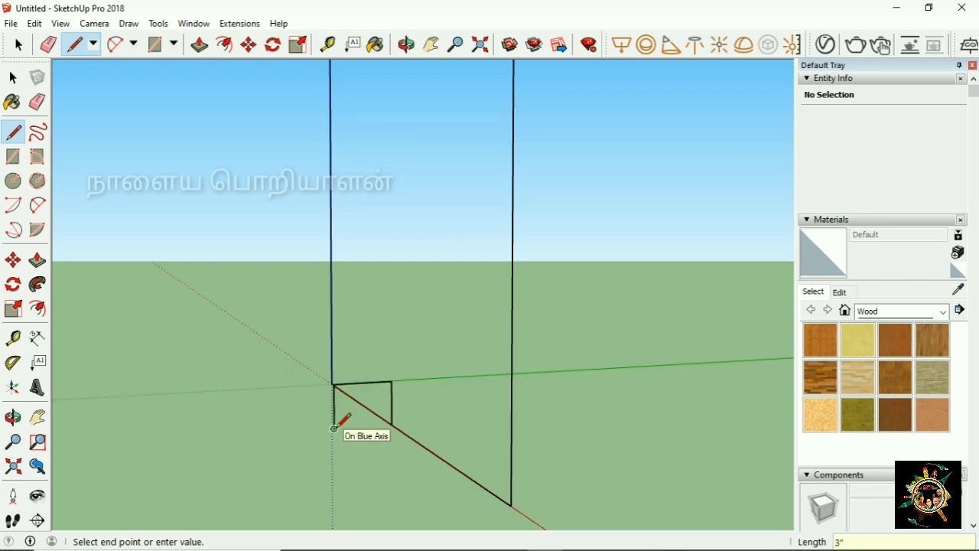
left_click(340, 424)
left_click(392, 424)
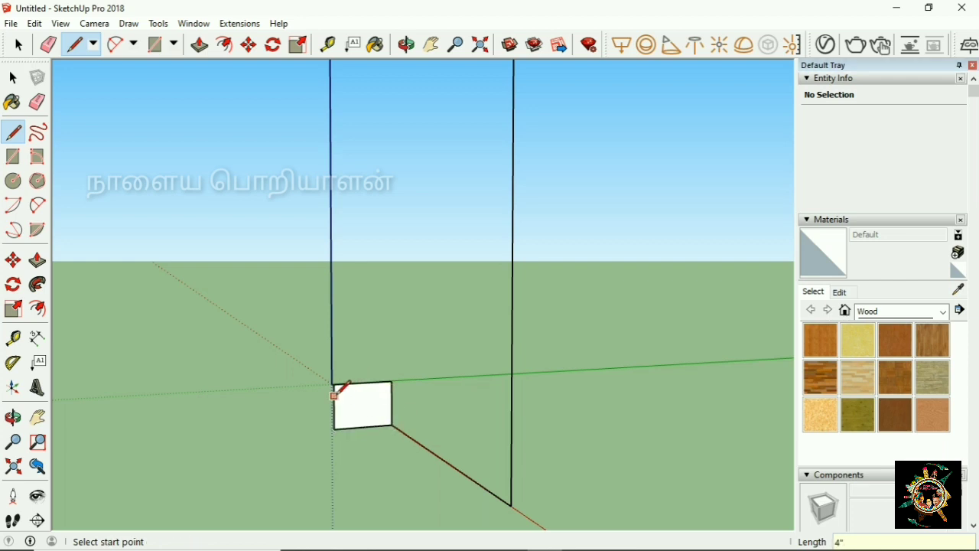
Divide the profile face with two lines across it at 1/2" spacing below its top edge, plus a vertical line 1/2" in from the corner.
scroll(333, 390, "up", 4)
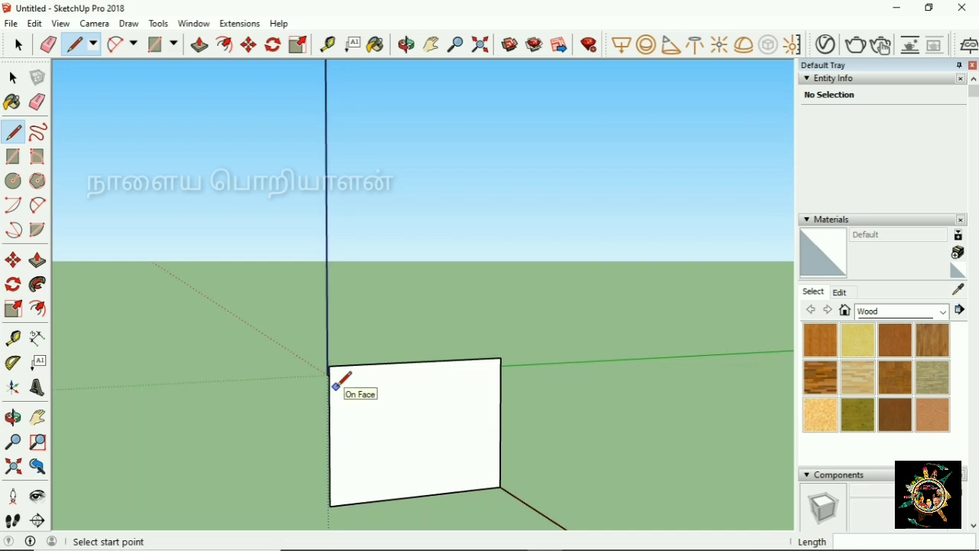
left_click(329, 365)
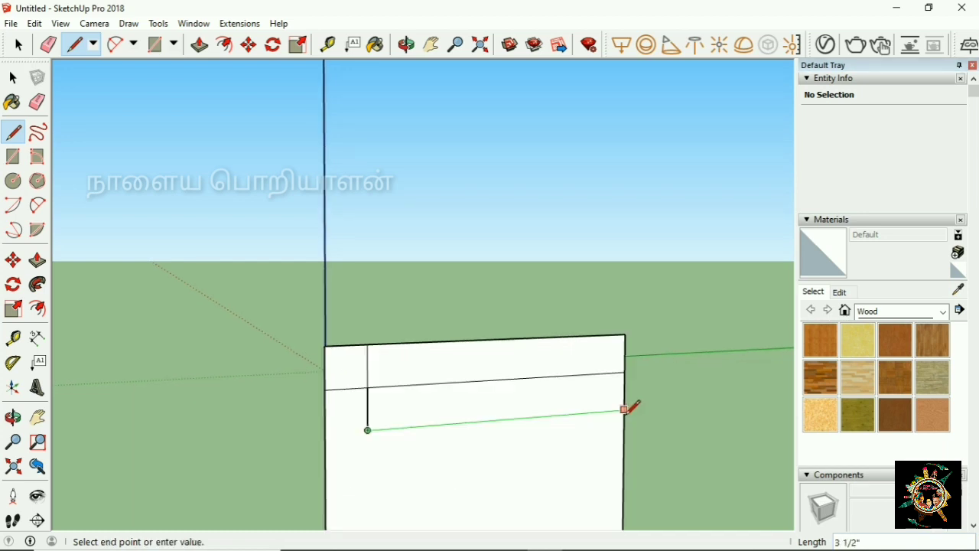
left_click(625, 411)
left_click(368, 387)
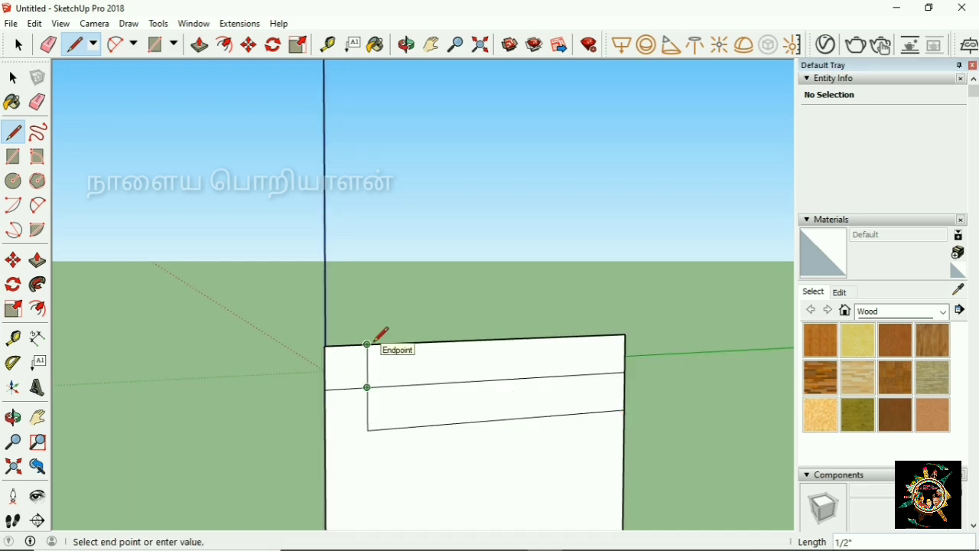
left_click(368, 430)
left_click(326, 434)
left_click(368, 430)
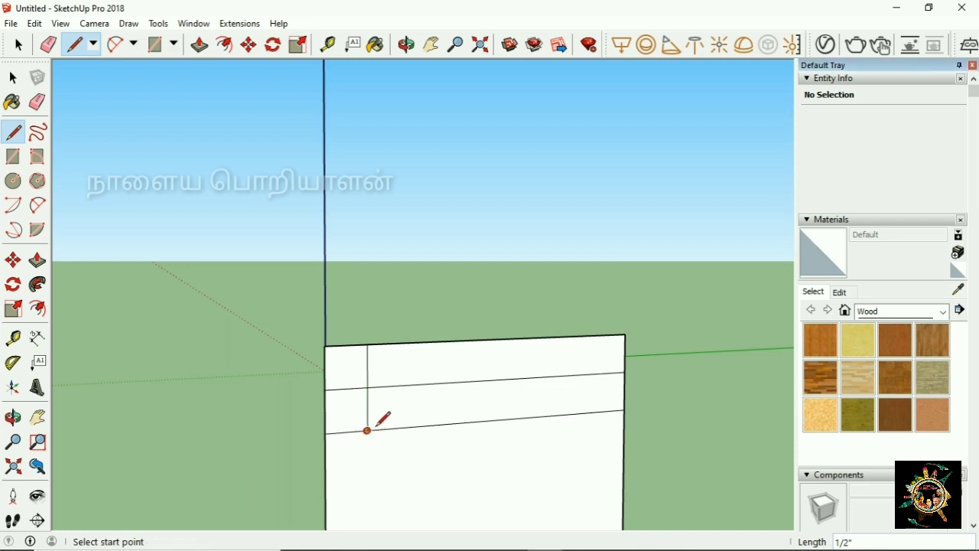
Draw a second vertical line 1" long, 1/2" beyond the first, from the profile's top edge to the lower dividing line.
left_click(368, 345)
left_click(410, 344)
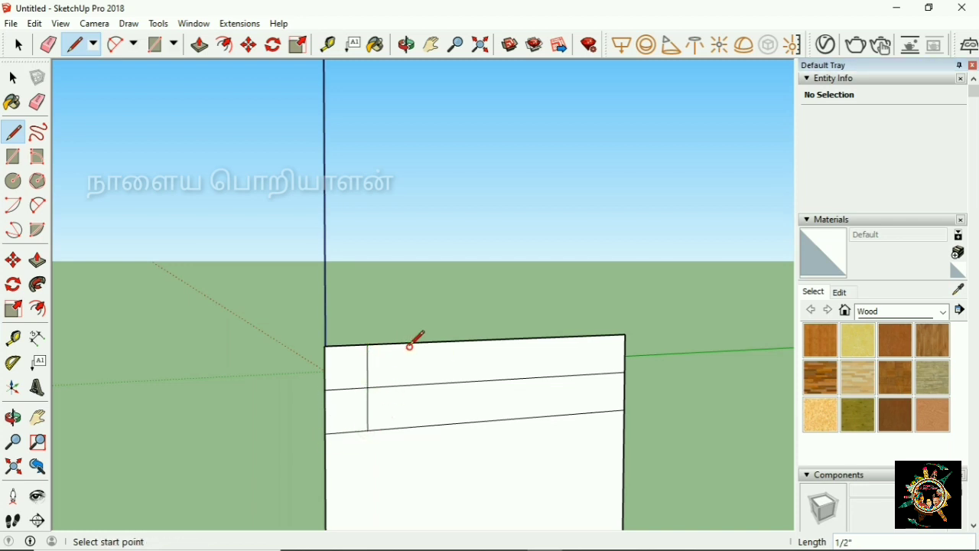
left_click(409, 343)
left_click(408, 426)
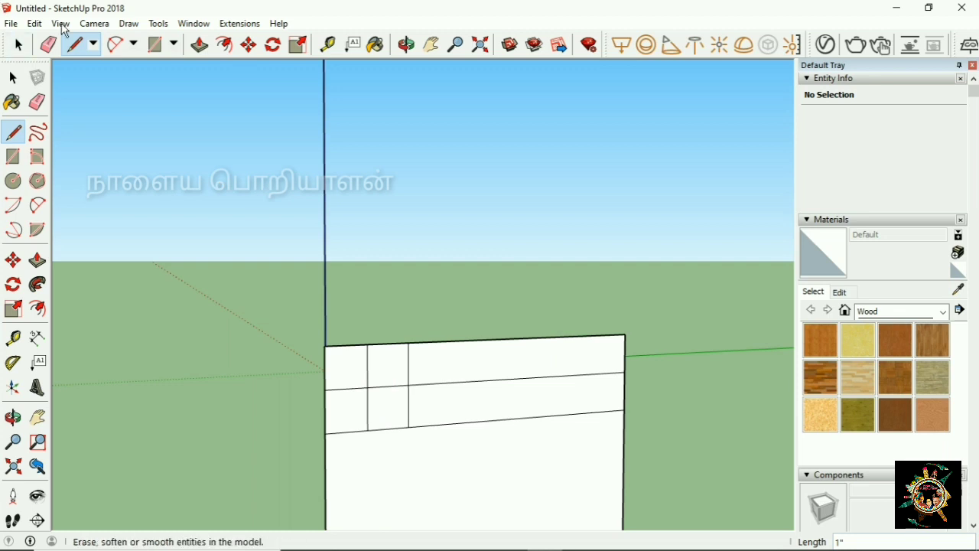
Draw an arc with a chord of about 1 1/16" between the lower dividing line and the second vertical line, bulging toward the corner.
left_click(108, 49)
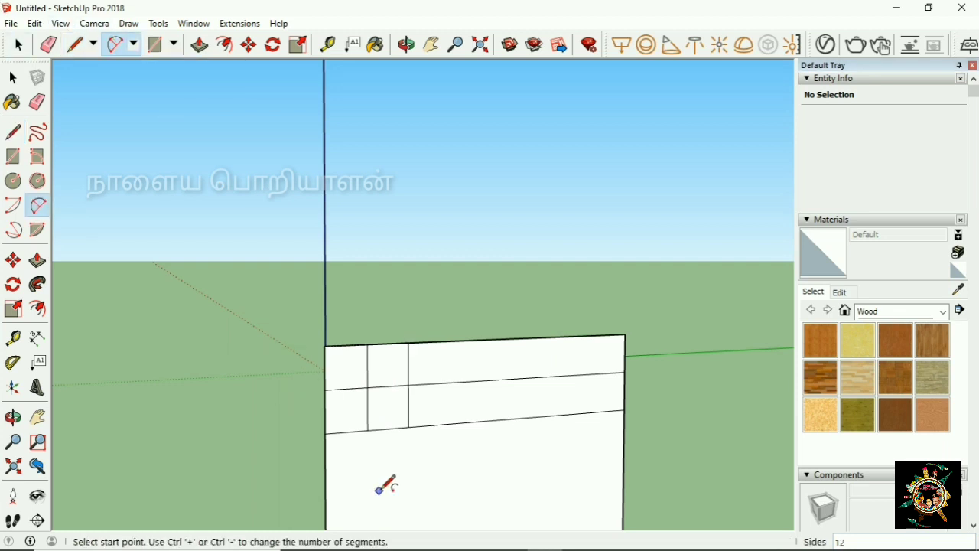
left_click(347, 431)
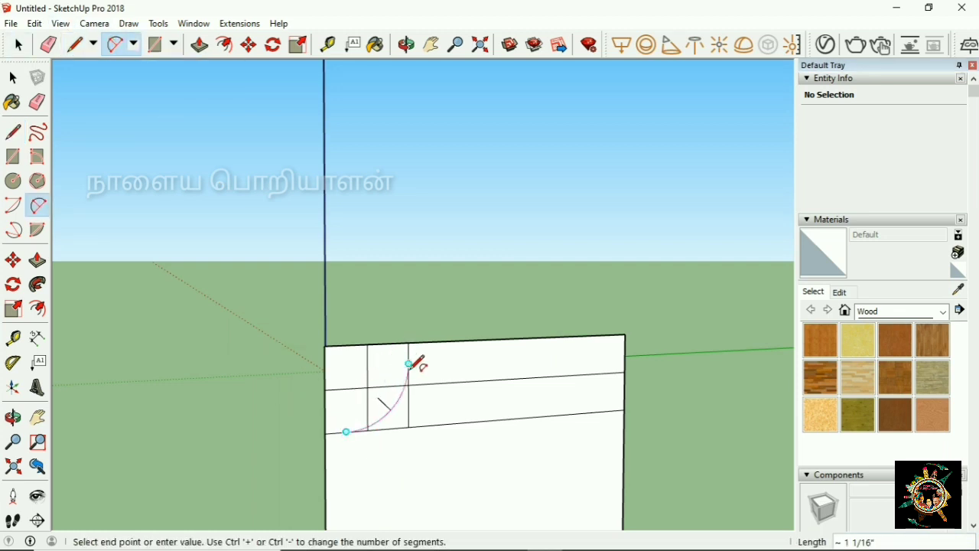
left_click(408, 364)
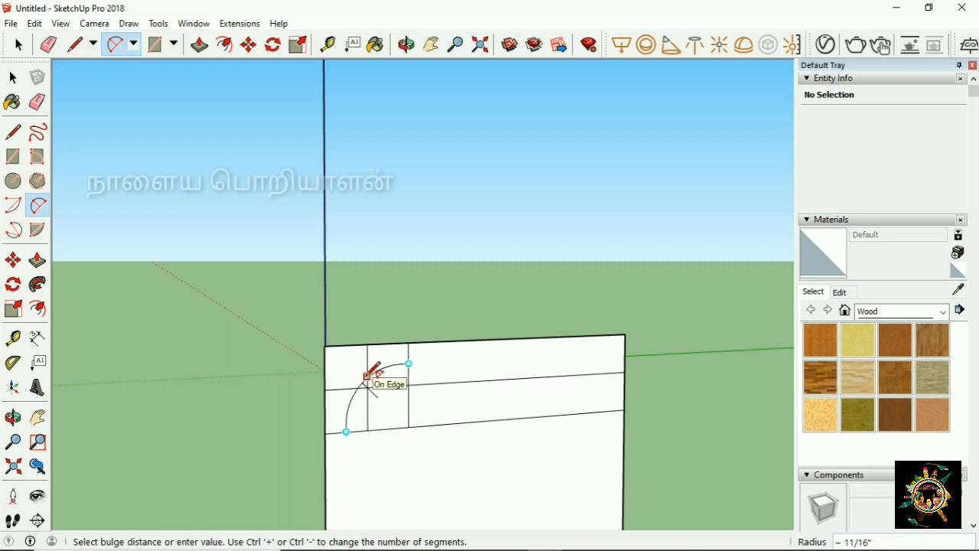
left_click(374, 370)
Erase the dividing lines and the corner edges outside the arc so that only the stepped, rounded profile face is left.
left_click(49, 45)
mouse_move(344, 387)
left_mouse_down()
mouse_move(370, 385)
mouse_move(364, 372)
mouse_move(401, 385)
left_mouse_up()
key("ctrl+z")
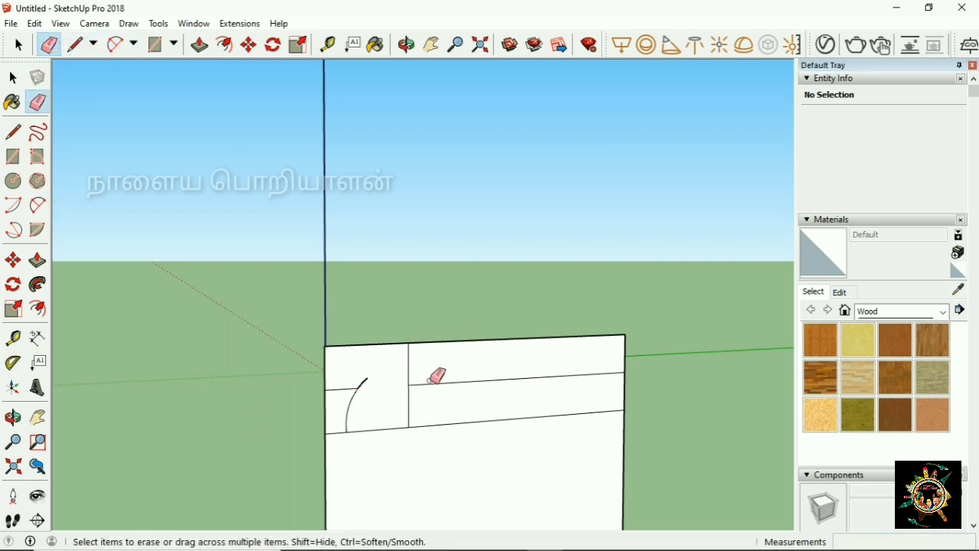
key("ctrl+z")
left_click(348, 389)
mouse_move(385, 440)
left_mouse_down()
mouse_move(416, 405)
mouse_move(407, 375)
mouse_move(363, 359)
mouse_move(359, 343)
mouse_move(323, 389)
left_mouse_up()
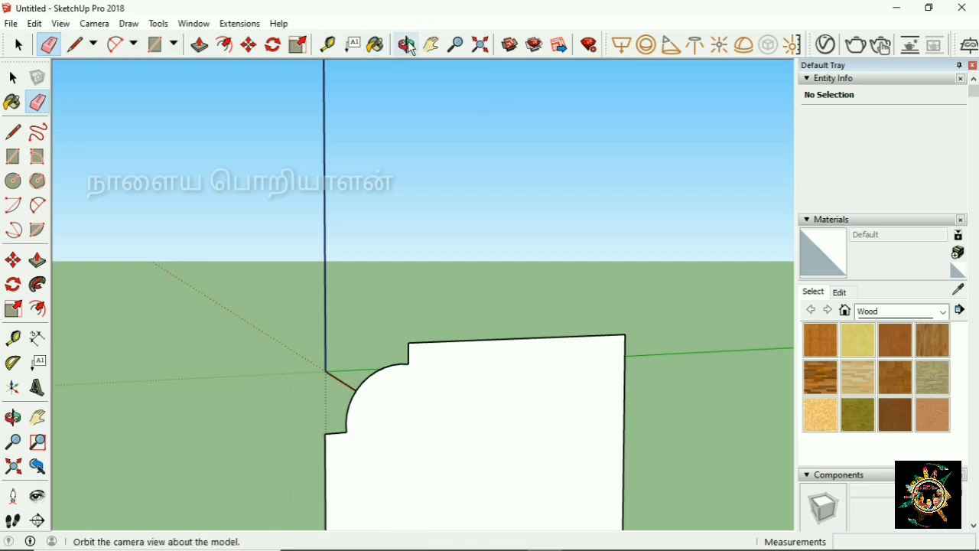
Sweep the profile face around all edges of the upright rectangle with Follow Me to form the frame.
scroll(481, 453, "down", 5)
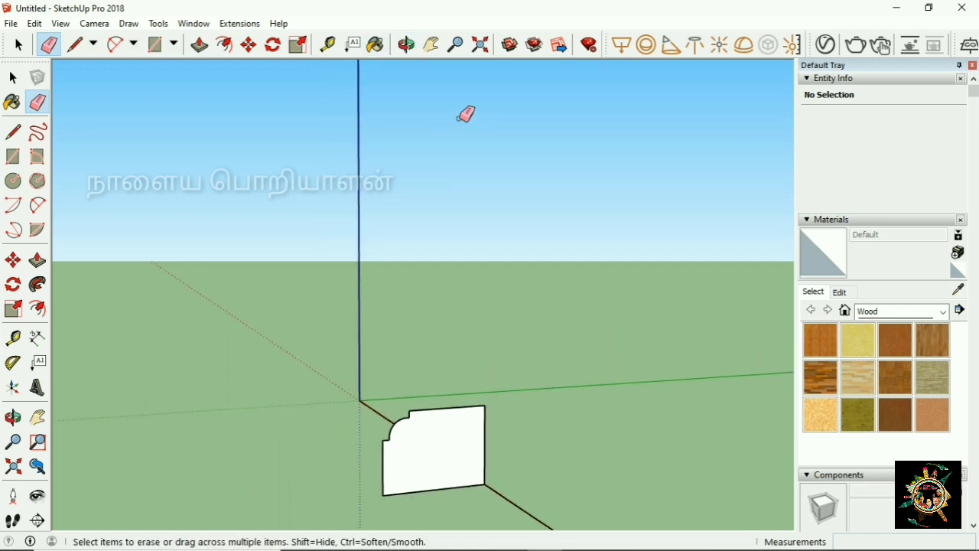
key("o")
left_click_drag(466, 114, 354, 224)
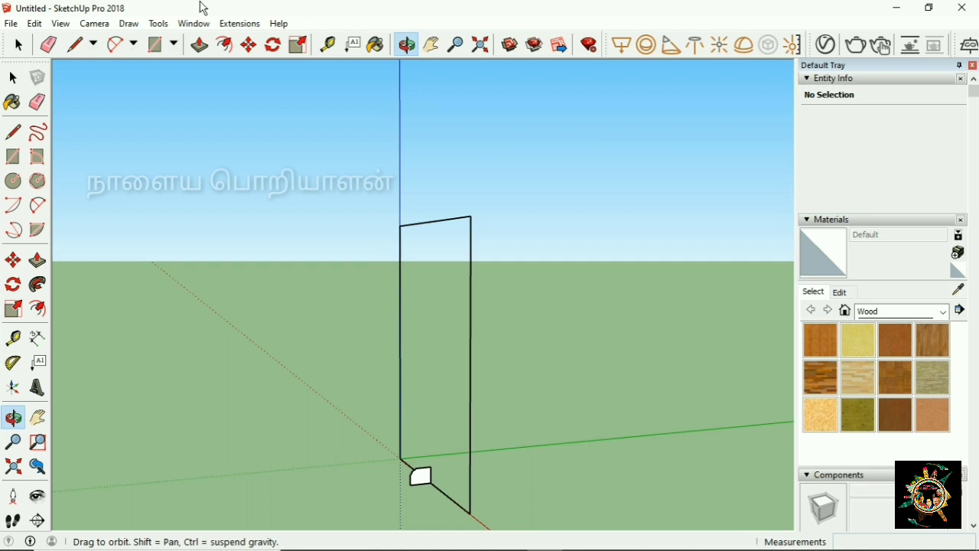
left_click(18, 44)
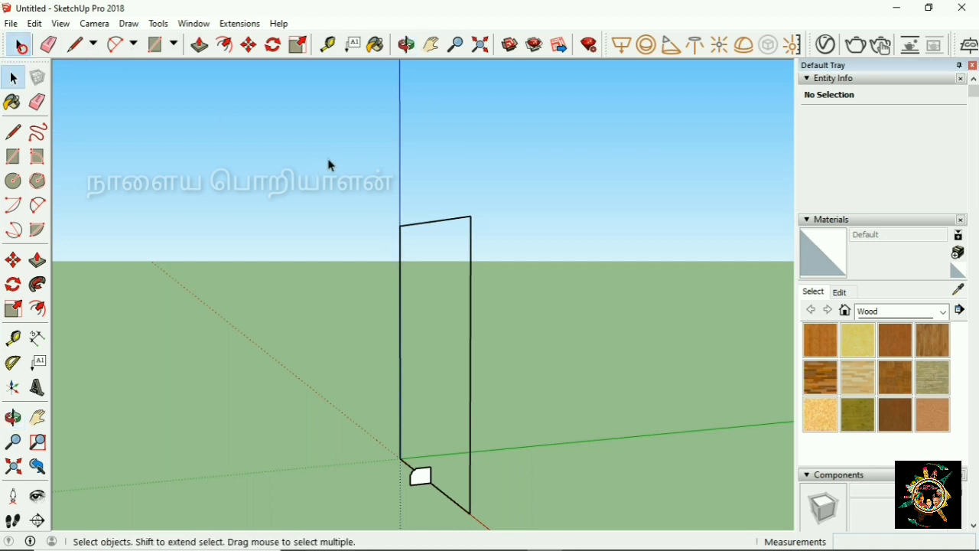
left_click(410, 226)
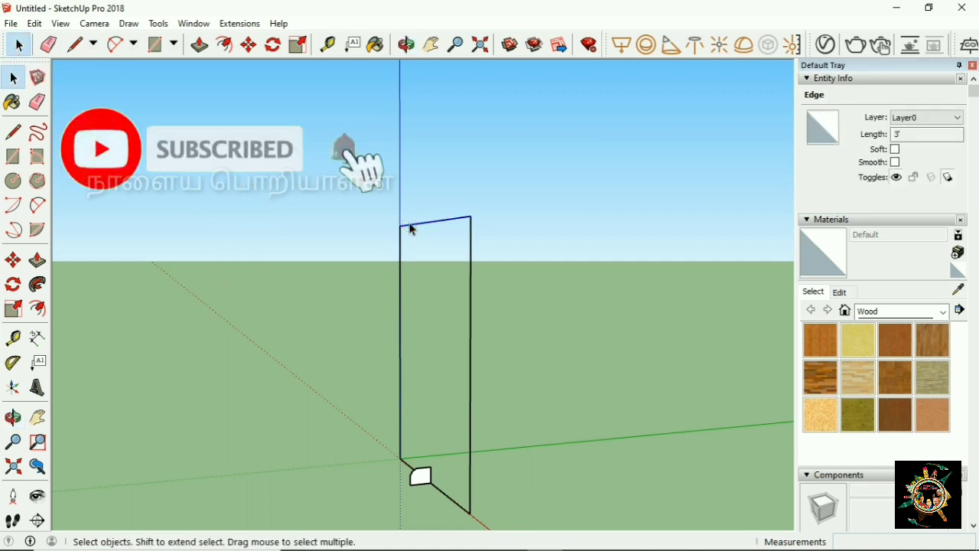
left_click(401, 279, "shift")
left_click(472, 264, "shift")
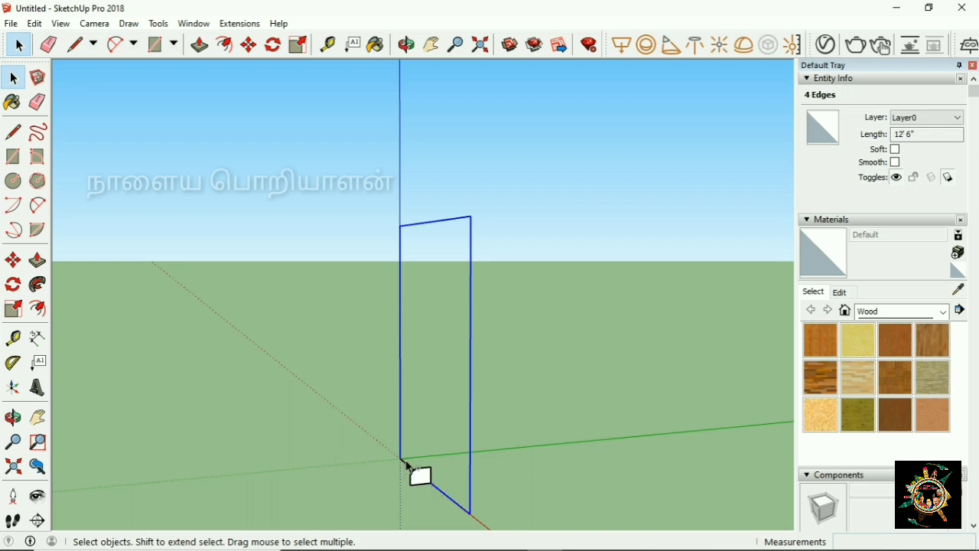
left_click(406, 465, "shift")
left_click(37, 284)
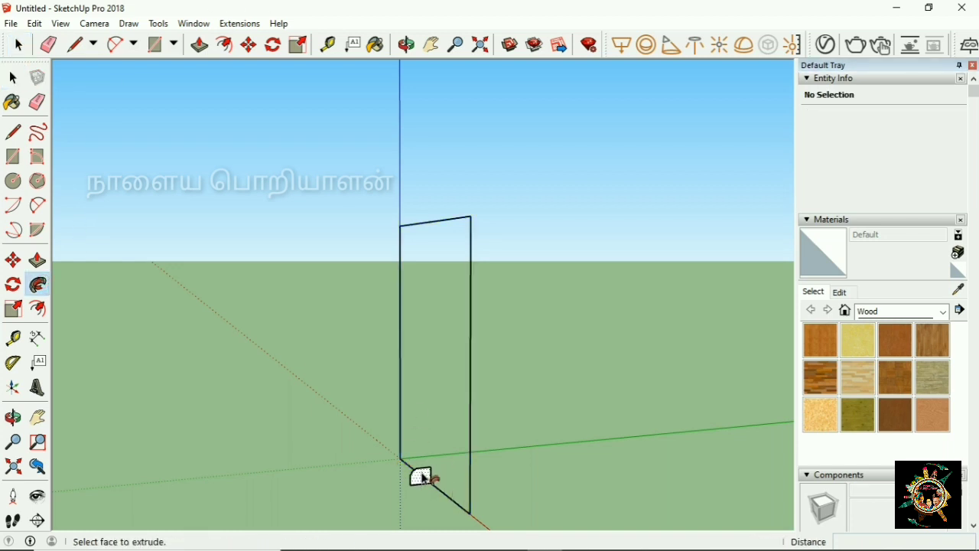
left_click(421, 478)
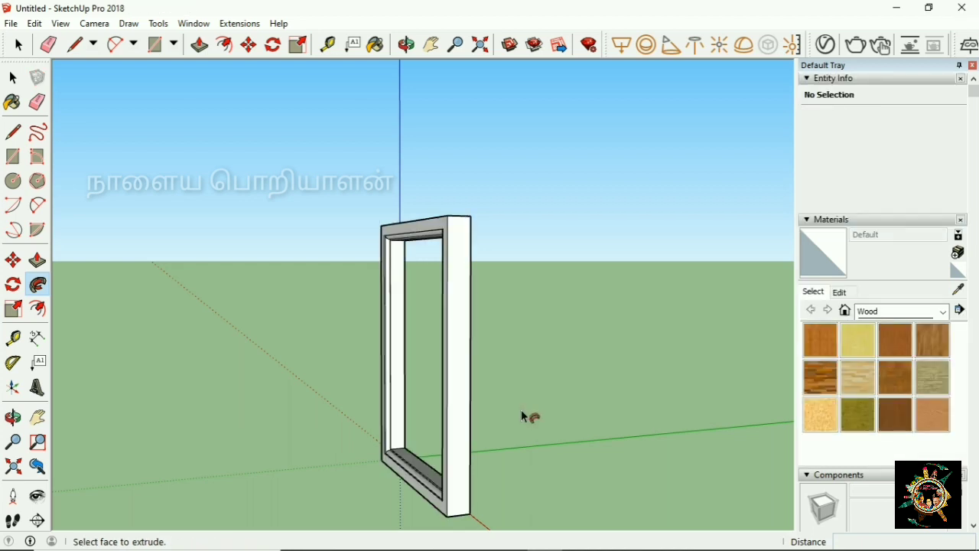
Close the opening on the frame's flat back side with a face by tracing the opening's top edge.
left_click(406, 44)
mouse_move(426, 410)
left_mouse_down()
mouse_move(470, 426)
mouse_move(780, 418)
mouse_move(538, 446)
mouse_move(597, 437)
mouse_move(130, 390)
mouse_move(284, 425)
mouse_move(389, 469)
mouse_move(625, 439)
mouse_move(380, 445)
mouse_move(438, 482)
mouse_move(383, 305)
left_mouse_up()
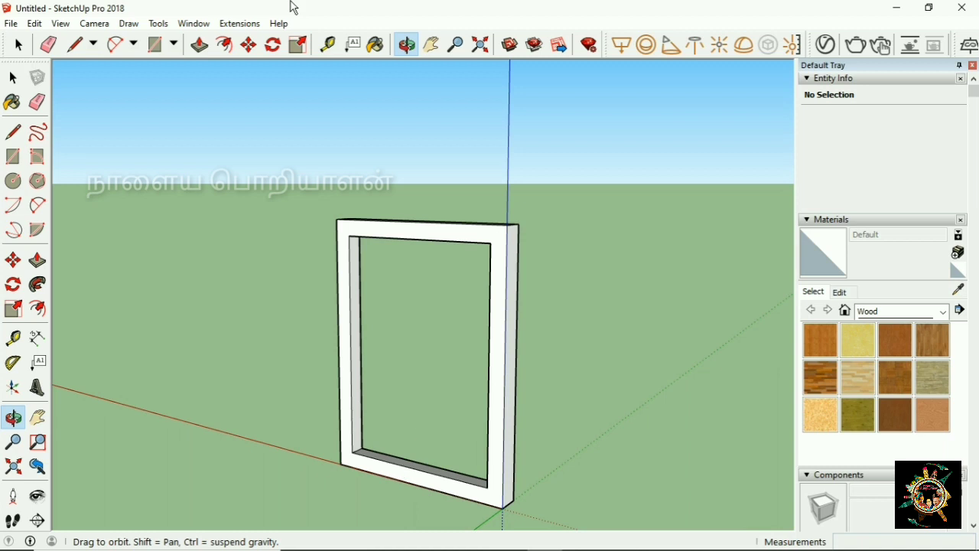
left_click(75, 45)
left_click(349, 237)
left_click(490, 243)
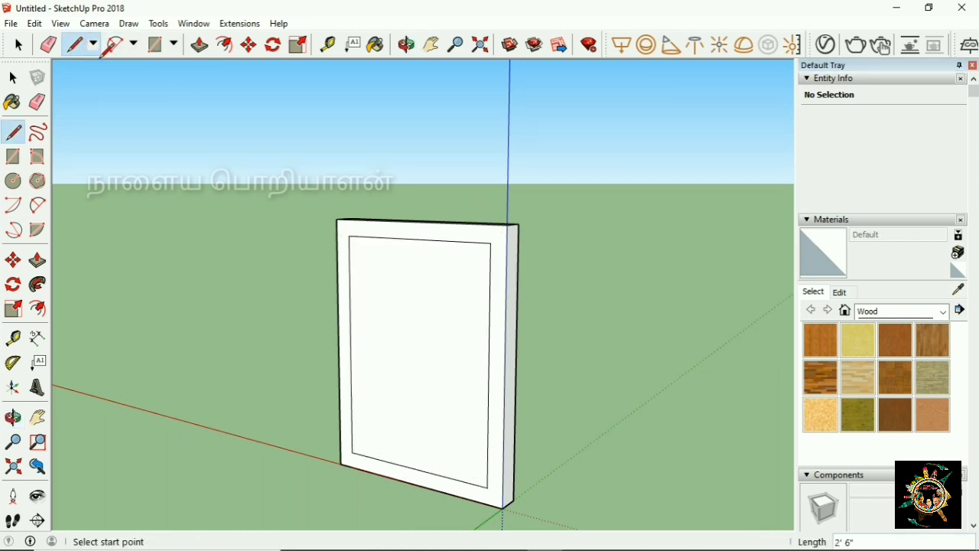
Copy the face filling the frame's opening sideways along the red axis, about 4' 4 7/8" away, clear of the frame.
left_click(19, 45)
left_click(399, 346)
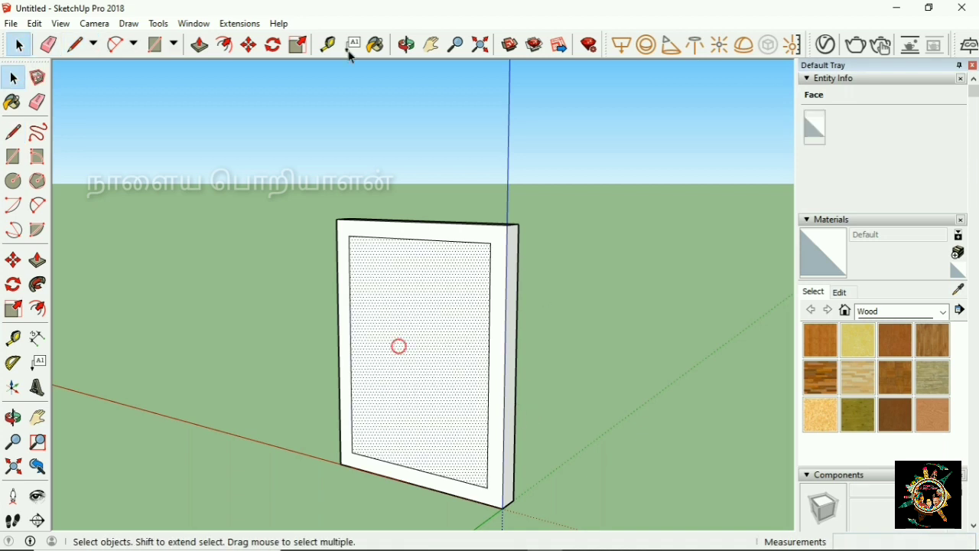
left_click(243, 48)
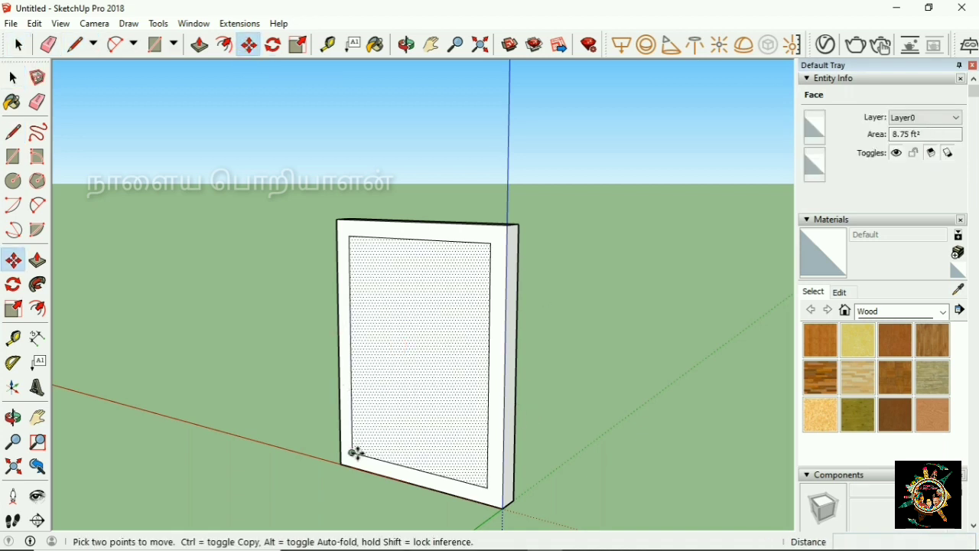
left_click(357, 453)
key("ctrl")
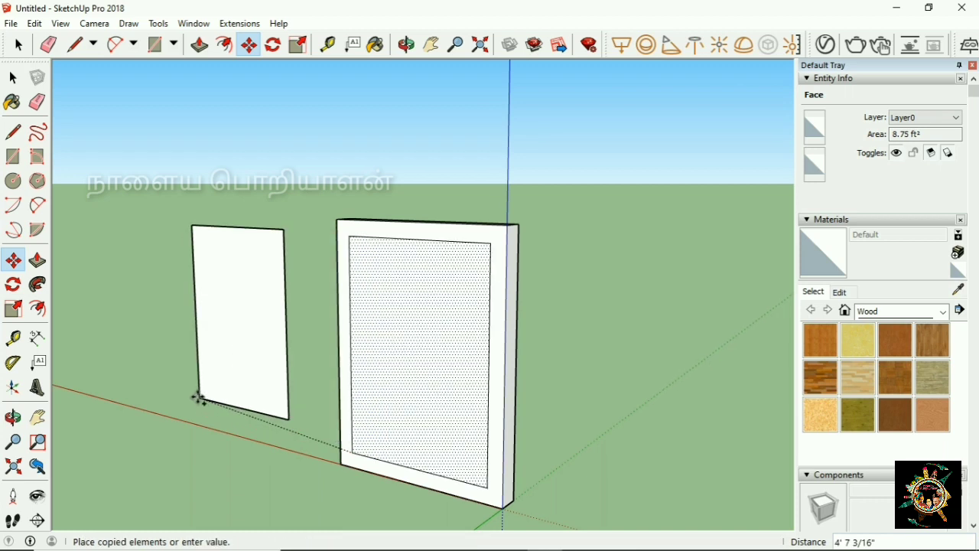
left_click(179, 406)
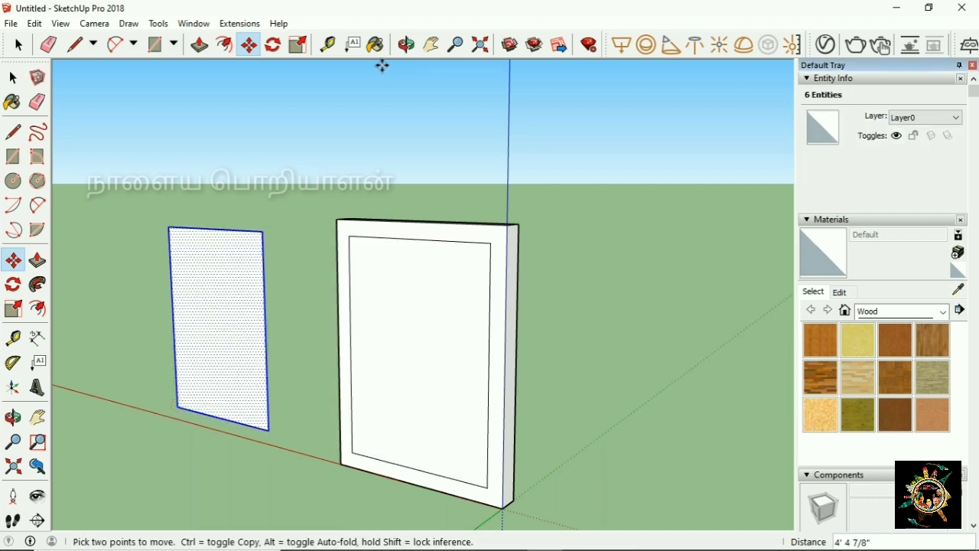
left_click(406, 44)
left_click_drag(359, 397, 446, 386)
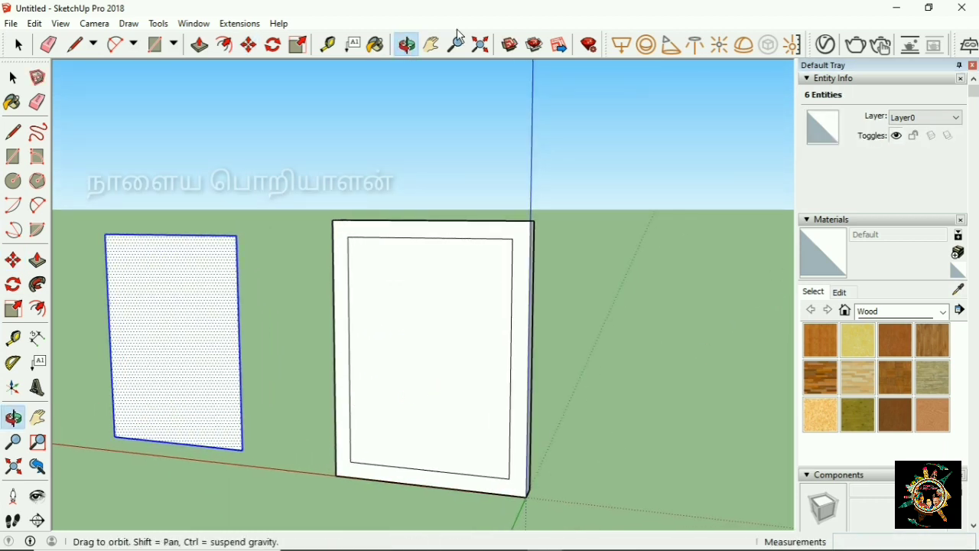
left_click(430, 45)
left_click_drag(392, 309, 548, 323)
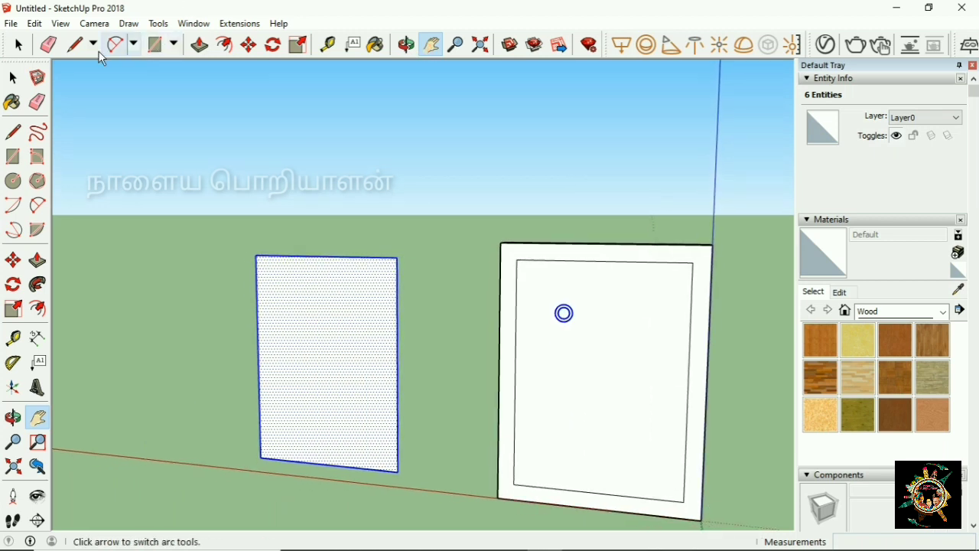
left_click(75, 45)
left_click(324, 255)
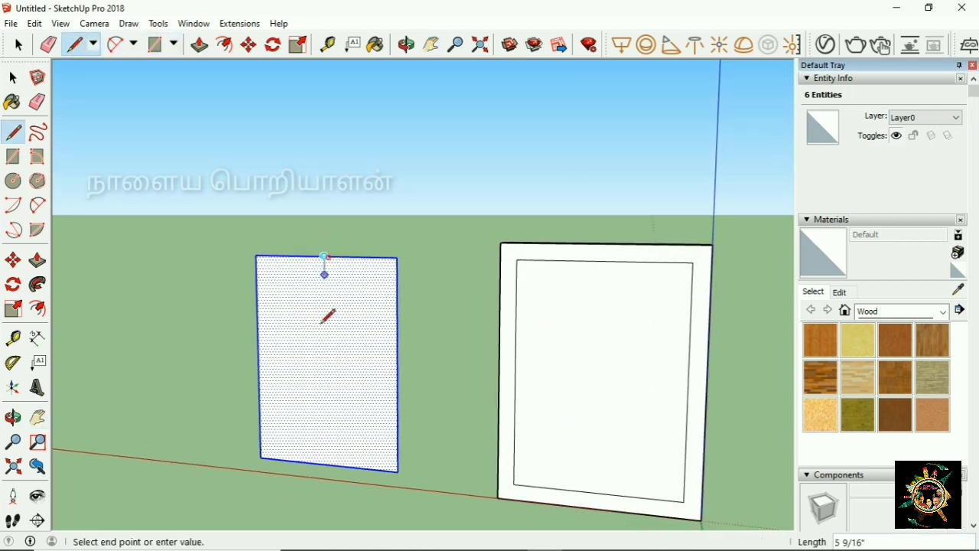
left_click(329, 464)
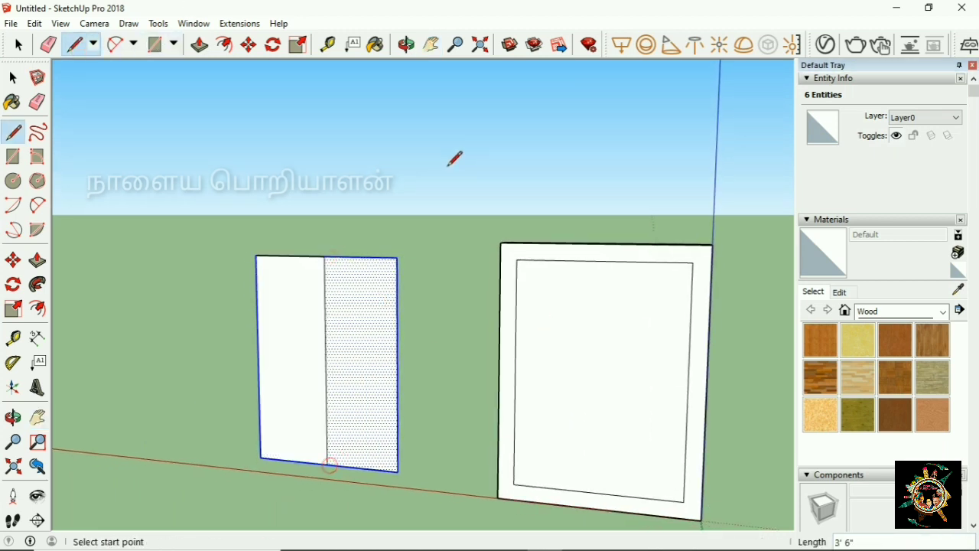
left_click(18, 44)
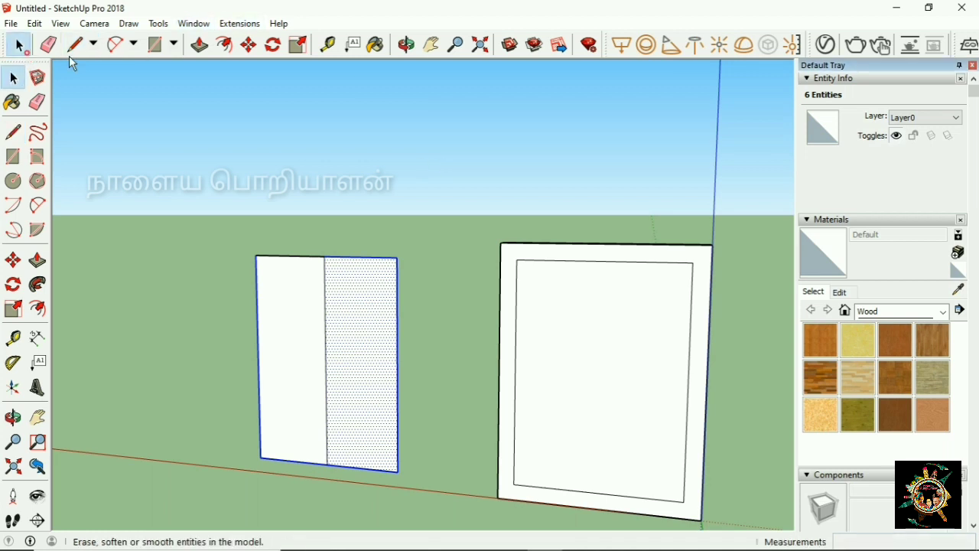
left_click(270, 193)
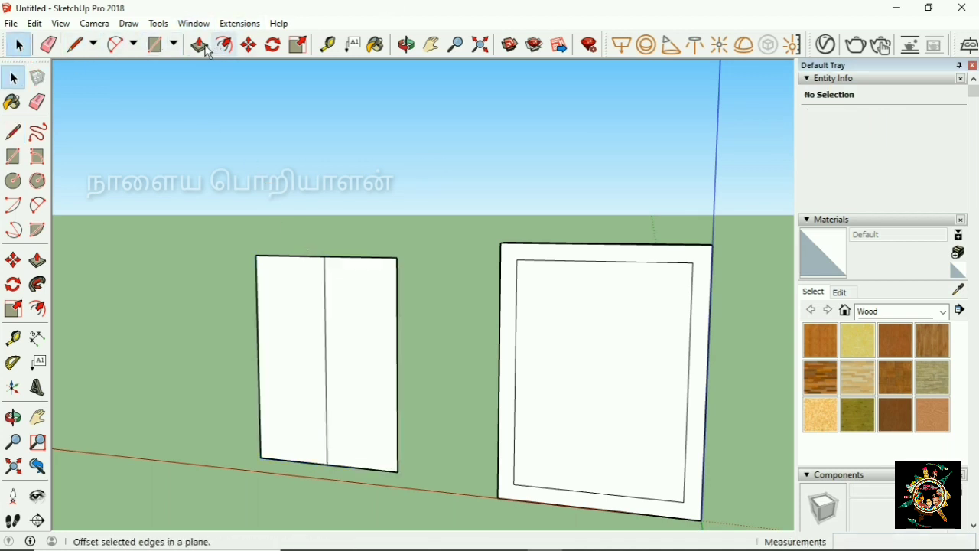
key("ctrl+z")
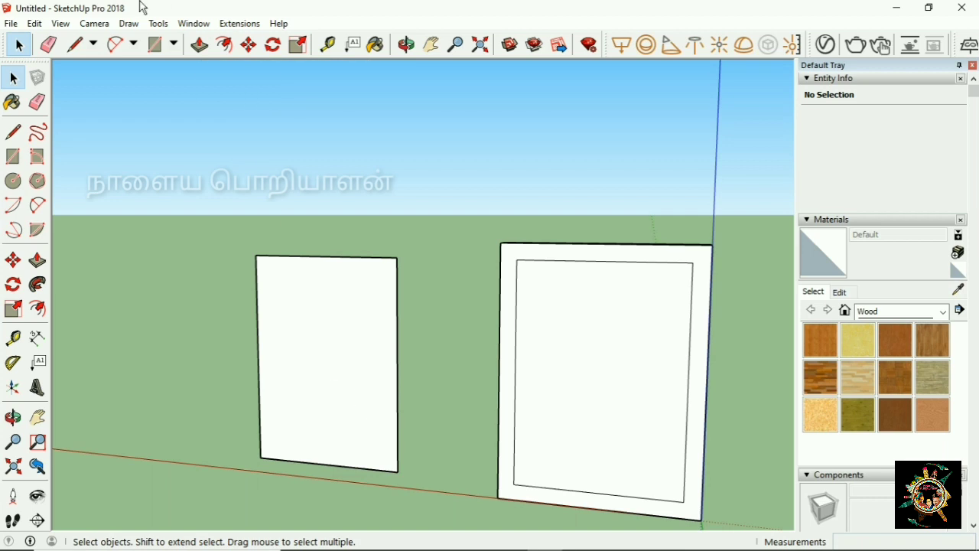
Push/Pull the copied face into a panel 2" thick.
left_click(199, 44)
left_click(360, 452)
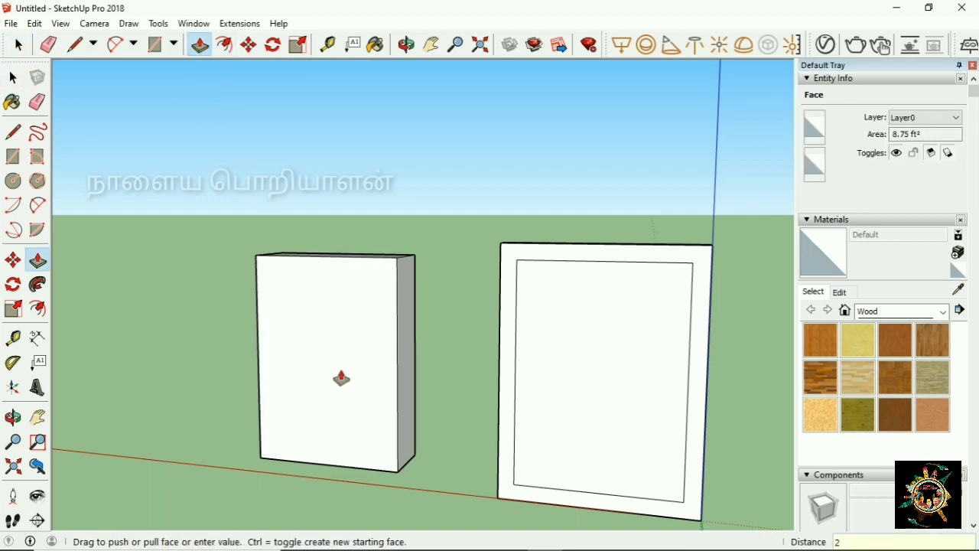
key("Return")
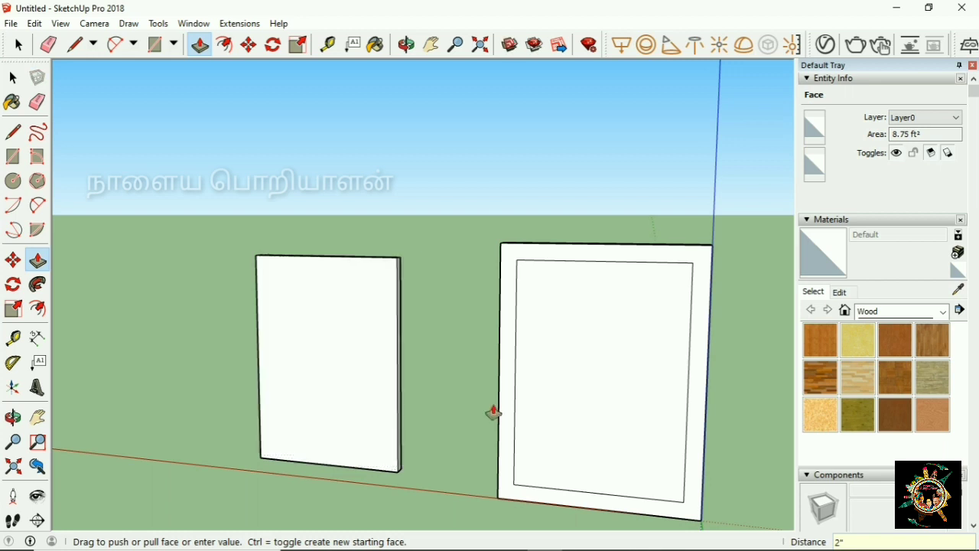
Split the panel's front face into two equal halves with a vertical line from top-edge midpoint to bottom-edge midpoint.
left_click(75, 49)
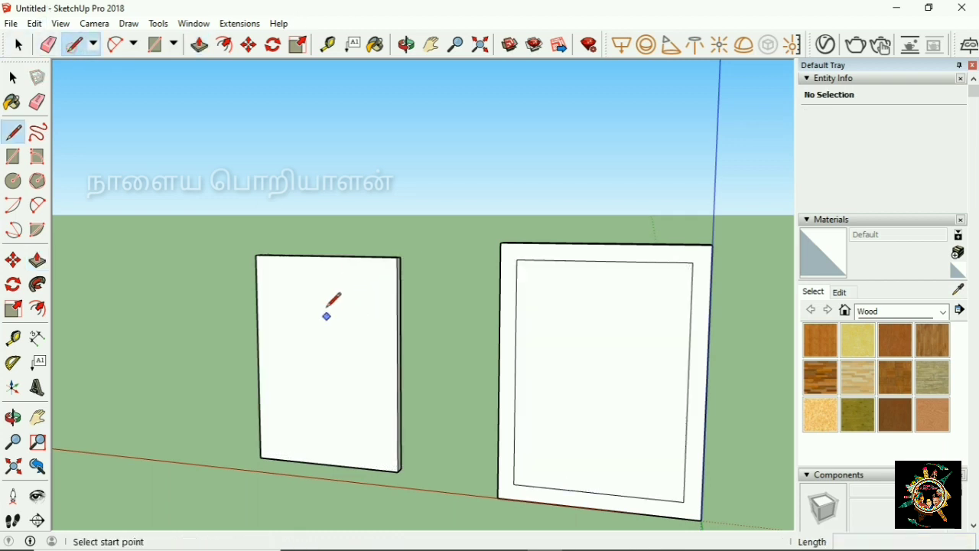
left_click(323, 256)
left_click(327, 463)
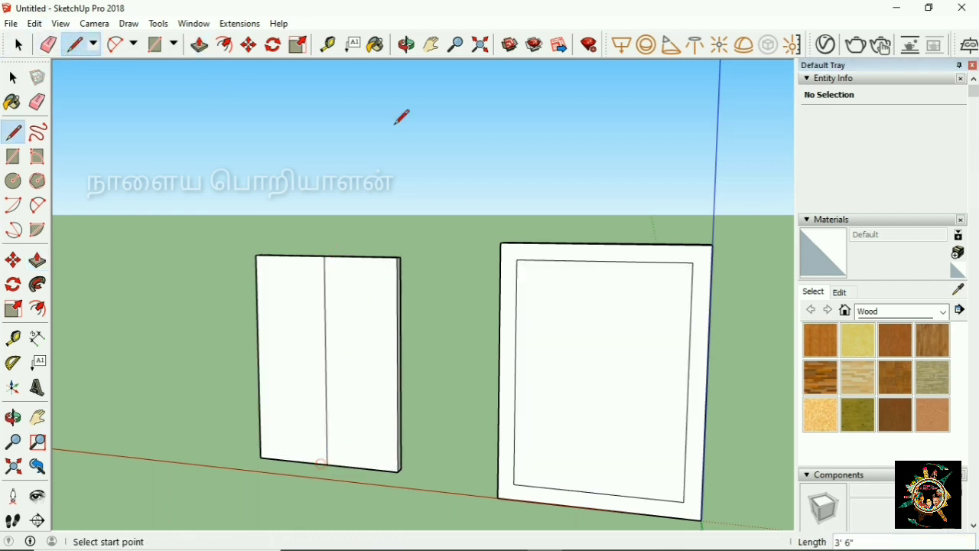
Offset the outlines of both halves of the panel's front face inward by about 1".
left_click(223, 45)
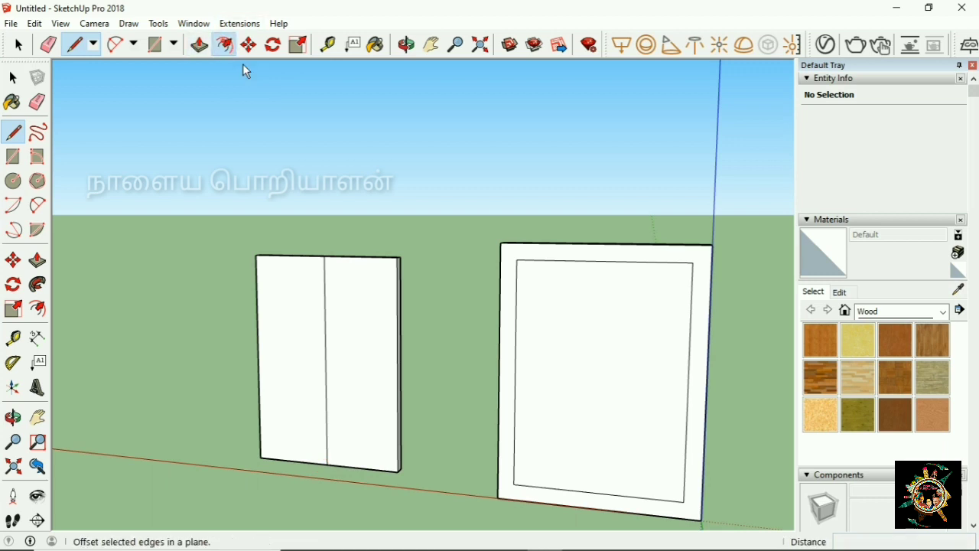
left_click(287, 260)
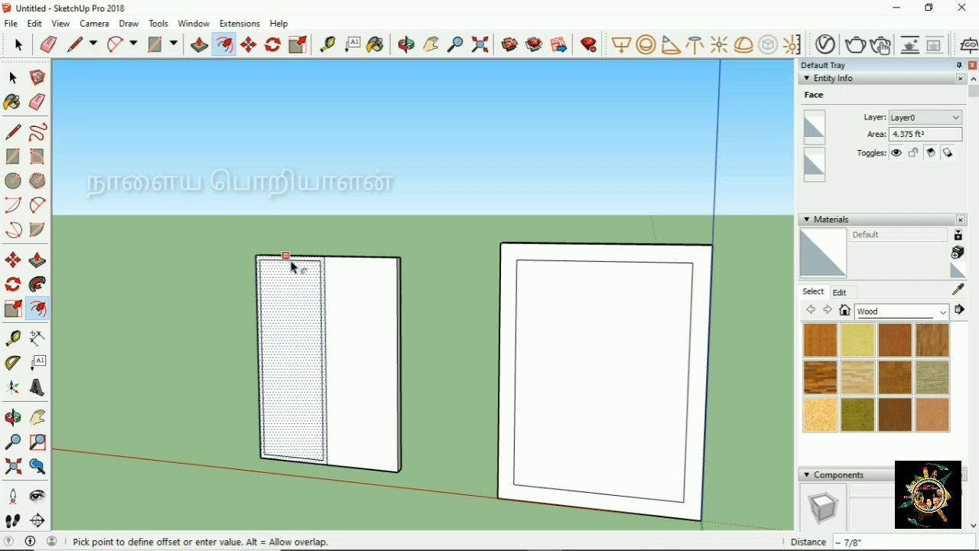
left_click(295, 265)
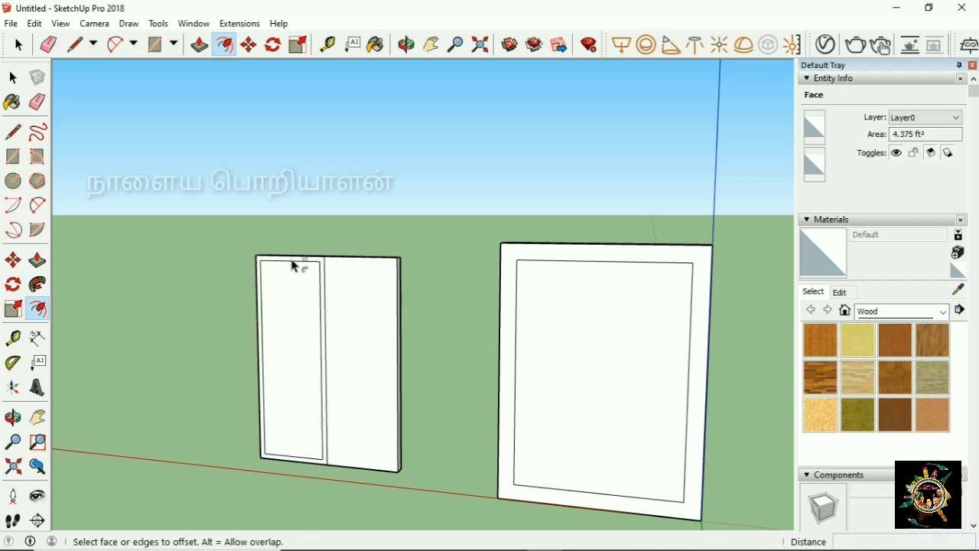
double_click(354, 266)
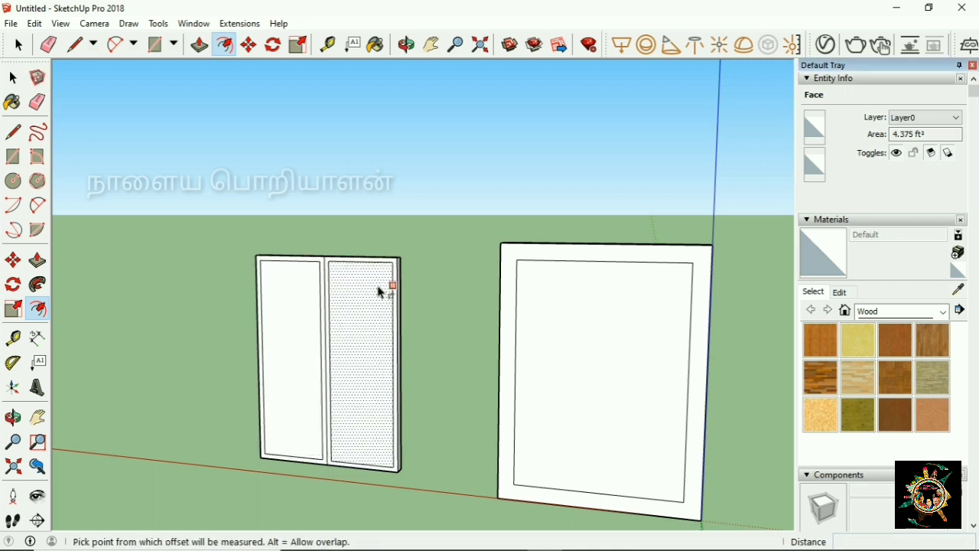
left_click(362, 262)
key("Escape")
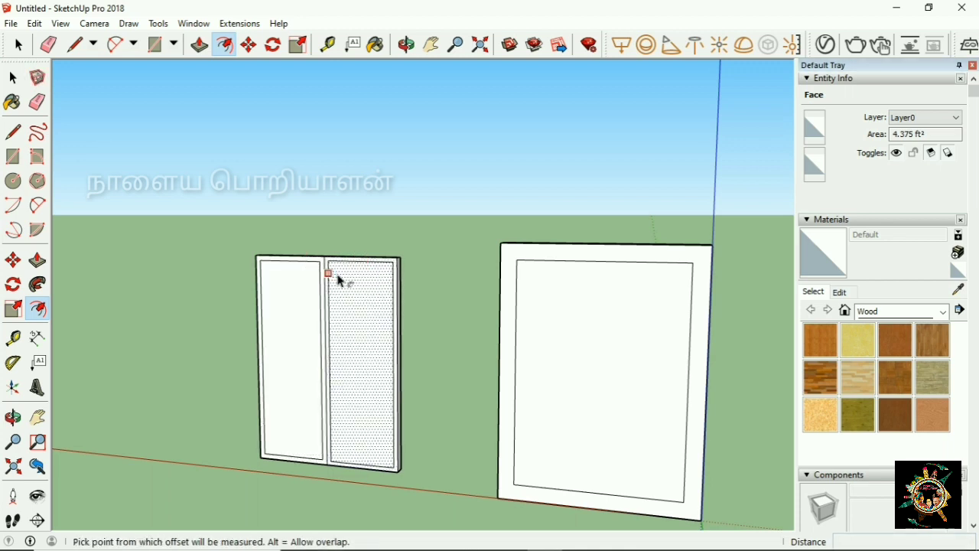
Recess both inner rectangles on the panel's front face by the same depth with Push/Pull.
left_click(407, 46)
mouse_move(420, 342)
left_mouse_down()
mouse_move(333, 396)
mouse_move(337, 301)
left_mouse_up()
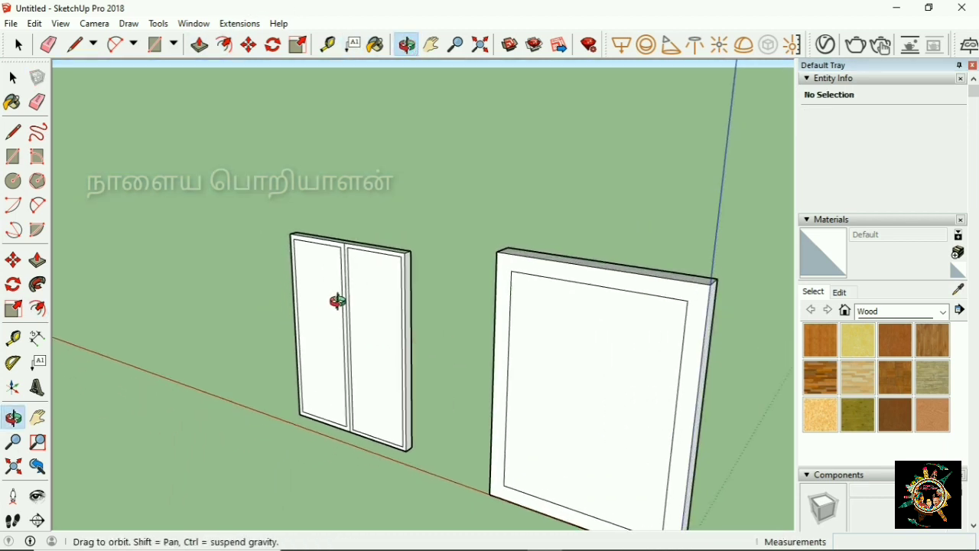
scroll(351, 255, "up", 3)
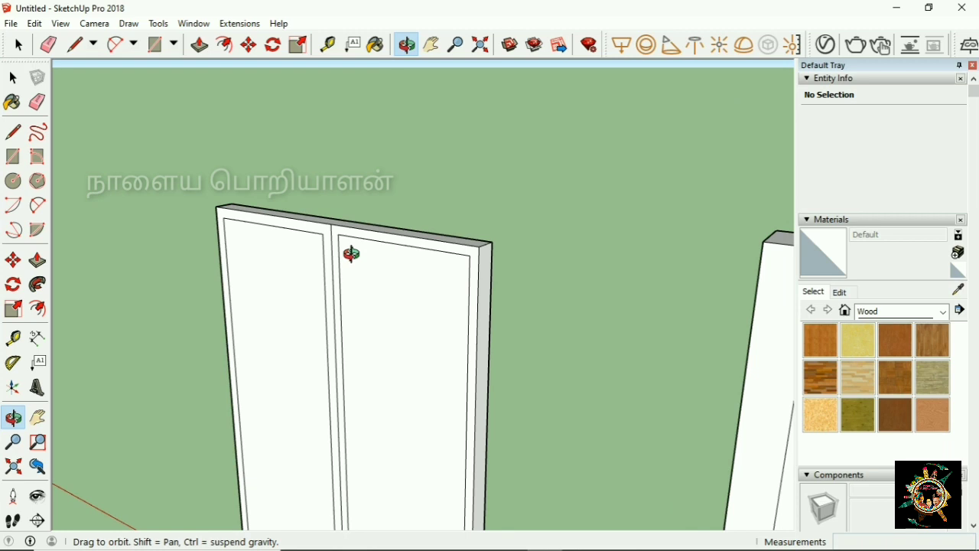
left_click(199, 45)
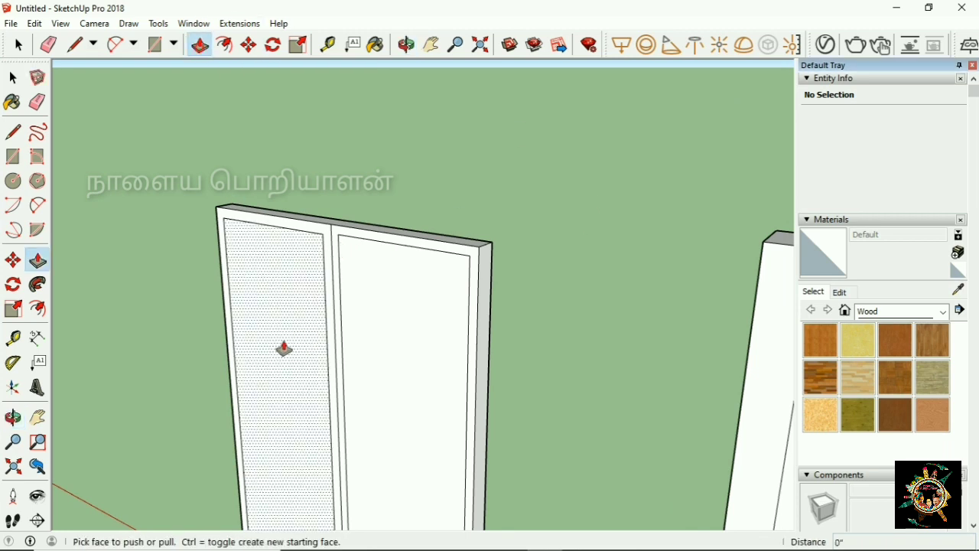
left_click(279, 343)
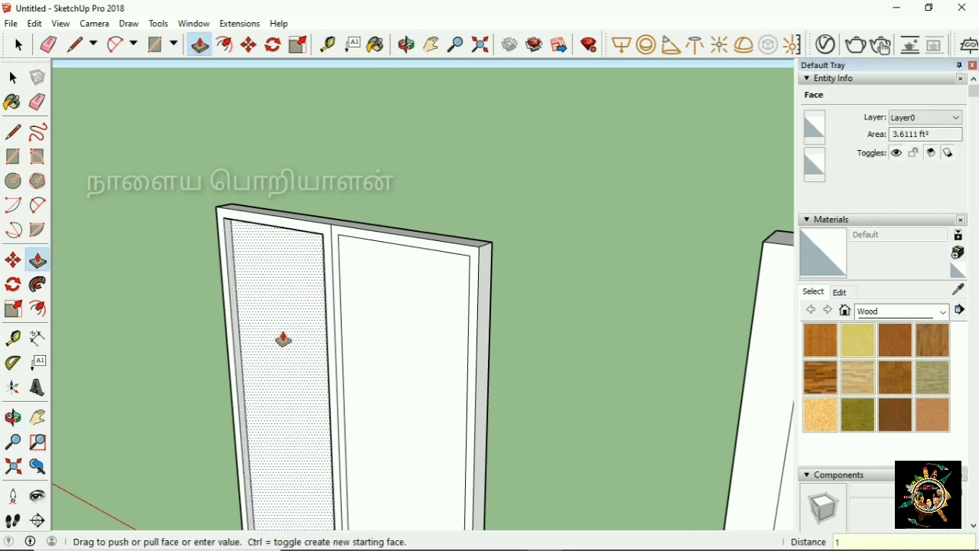
left_click(284, 339)
left_click(343, 334)
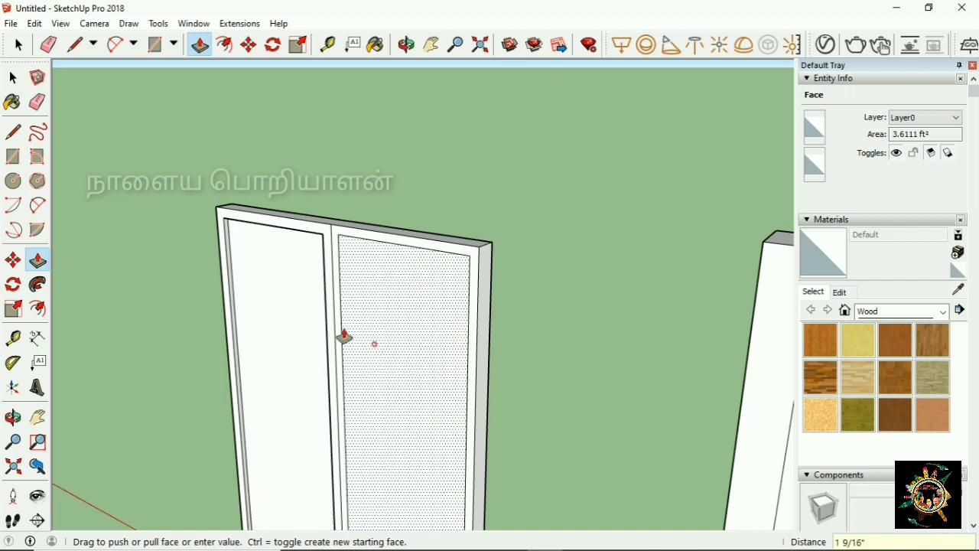
left_click(264, 235)
Split the panel's plain back face into two equal halves with a vertical line between its top and bottom edge midpoints.
middle_click_drag(466, 249, 352, 364)
scroll(386, 330, "down", 5)
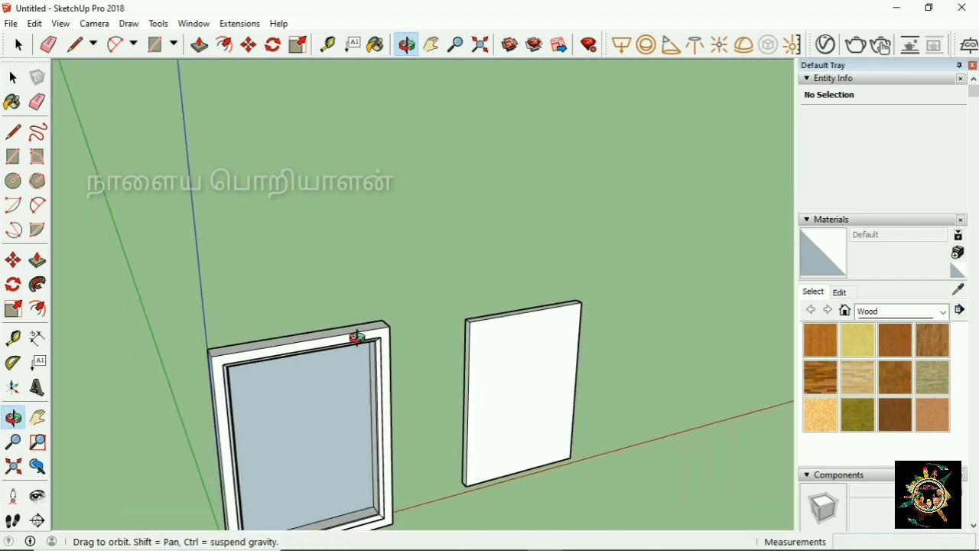
scroll(552, 348, "up", 3)
scroll(559, 348, "down", 4)
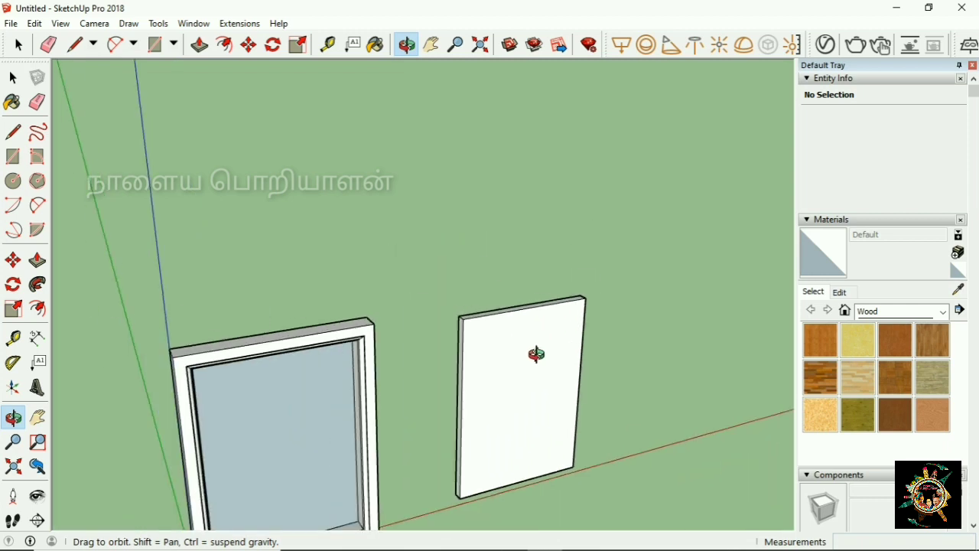
left_click(78, 44)
left_click(527, 307)
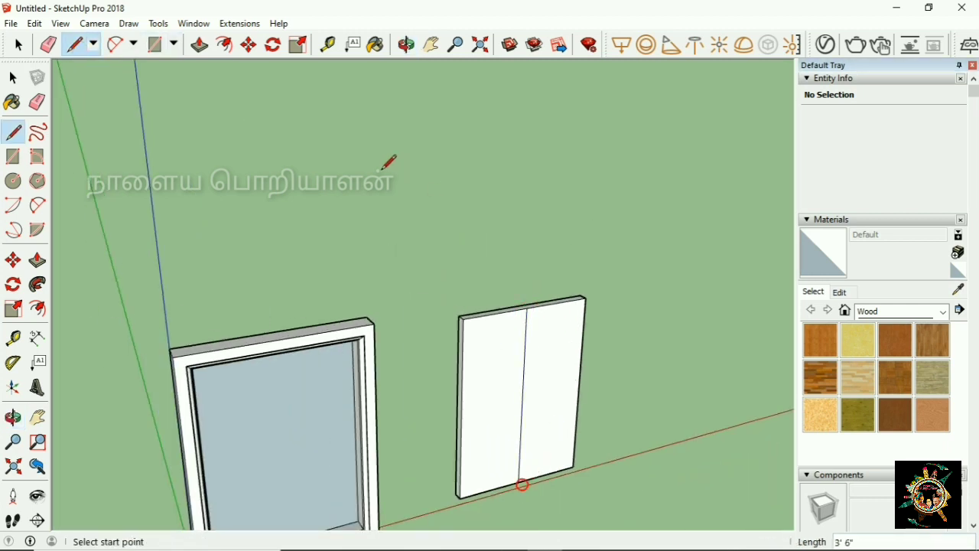
Offset the outlines of both back-face halves inward, using the same margin as on the panel's front.
left_click(225, 46)
left_click(489, 320)
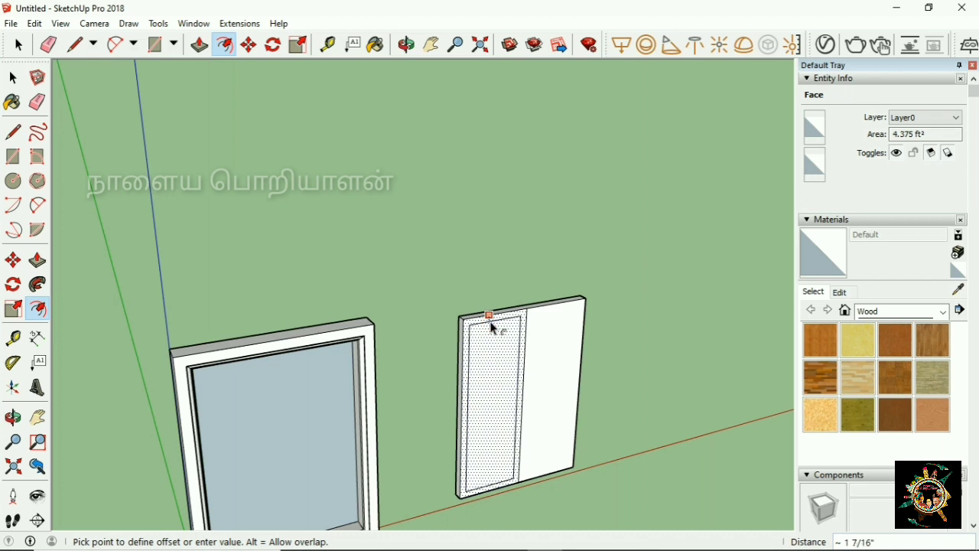
key("Escape")
left_click(515, 328)
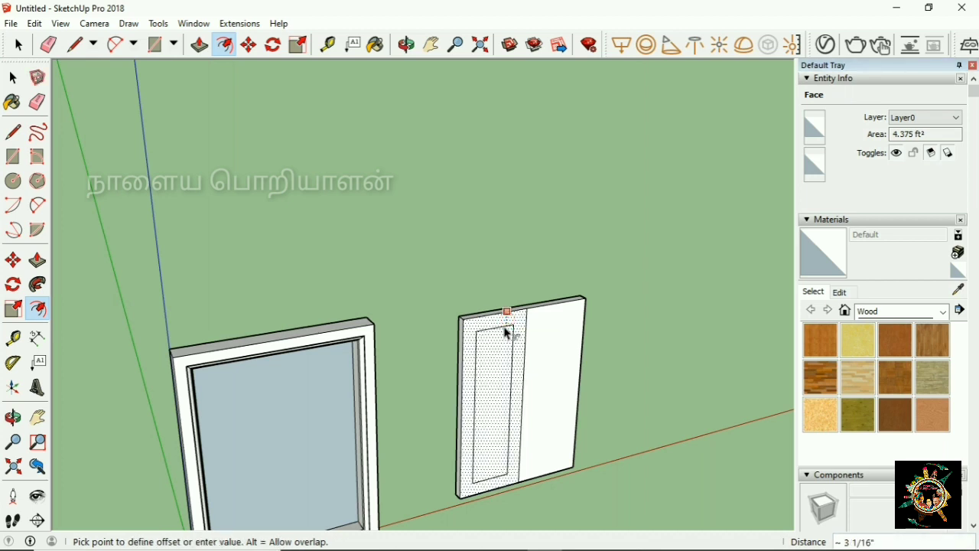
key("Return")
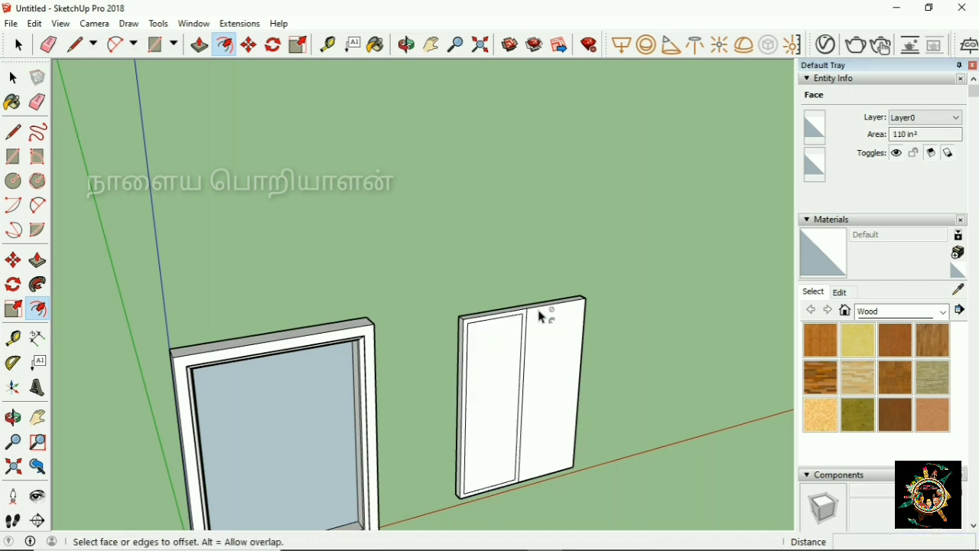
left_click(538, 315)
left_click(522, 317)
Recess both inner rectangles on the panel's back face by 1/2" with Push/Pull.
left_click(198, 47)
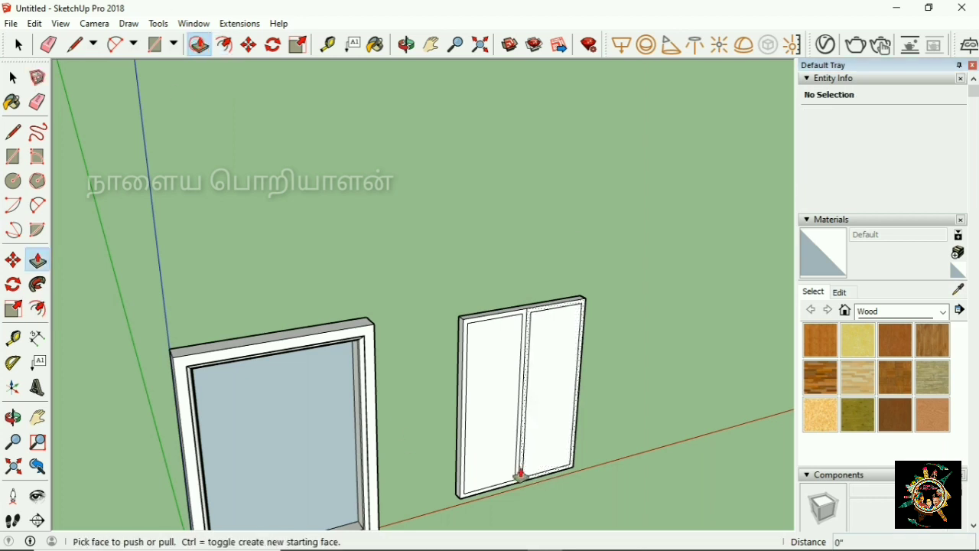
left_click(494, 458)
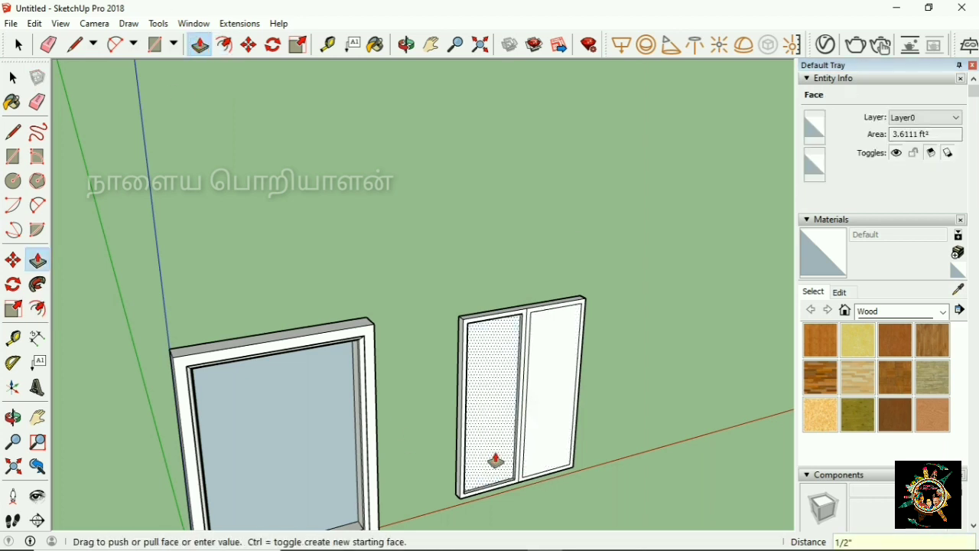
key("Return")
left_click(551, 448)
left_click(493, 432)
left_click(407, 44)
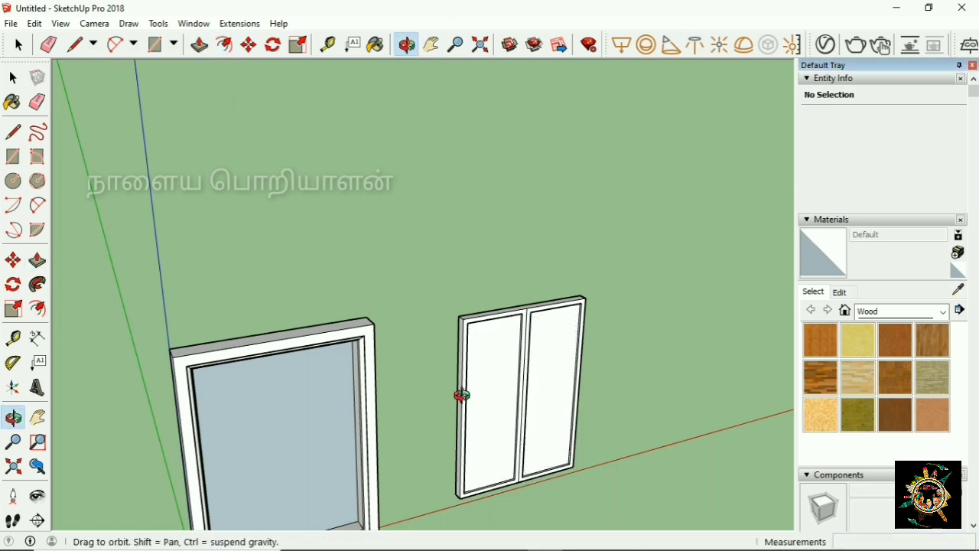
left_click_drag(461, 394, 371, 304)
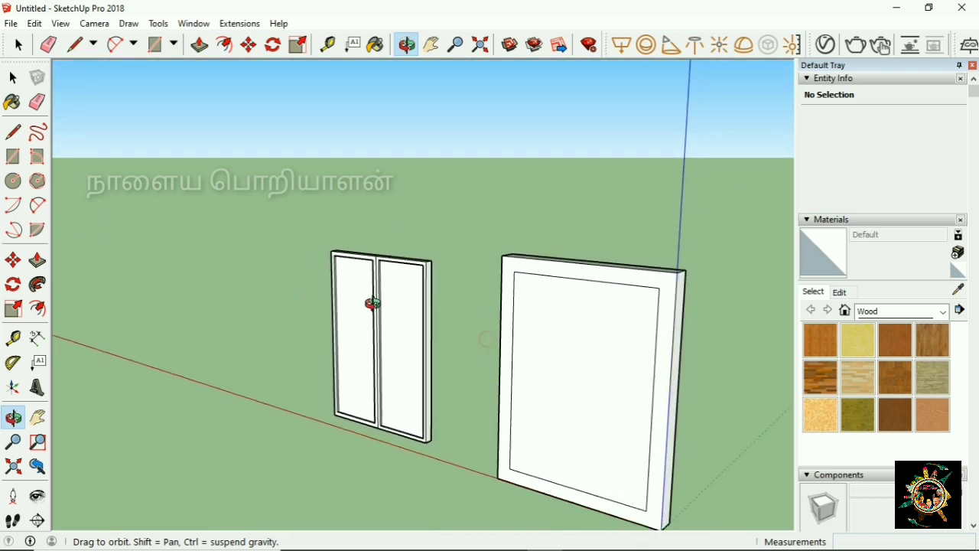
Paint the shutter frames on the panel's visible face and its adjoining outer side with Wood Board Cork.
scroll(380, 300, "up", 4)
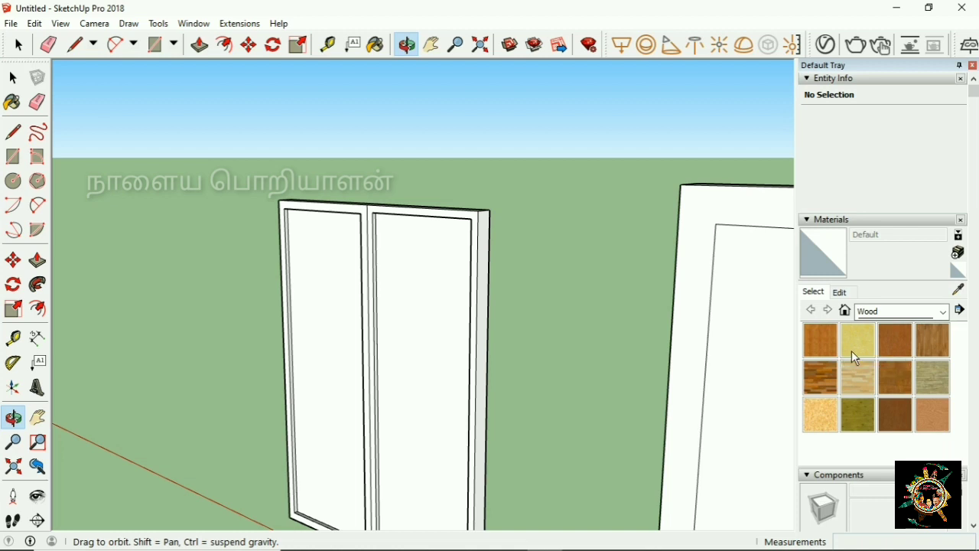
left_click(432, 212)
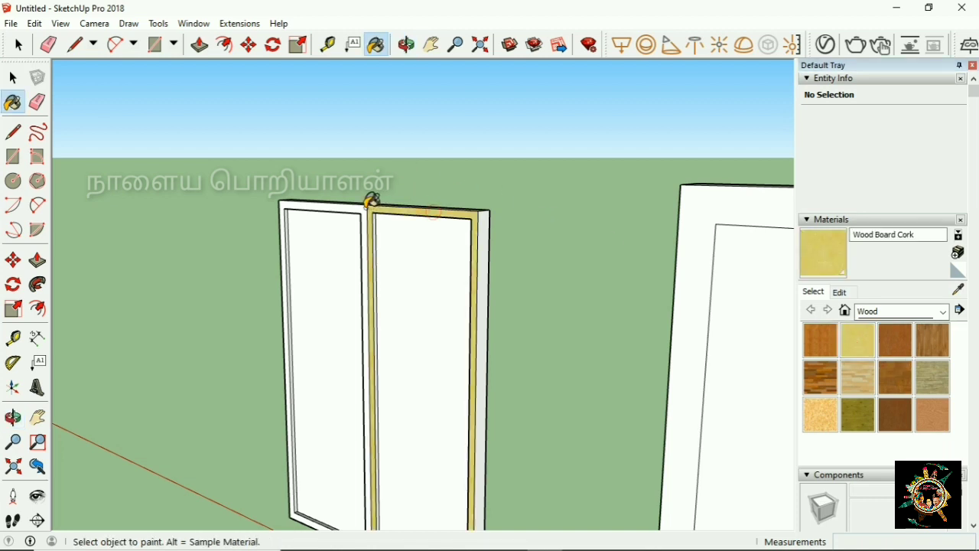
left_click(361, 207)
left_click(482, 227)
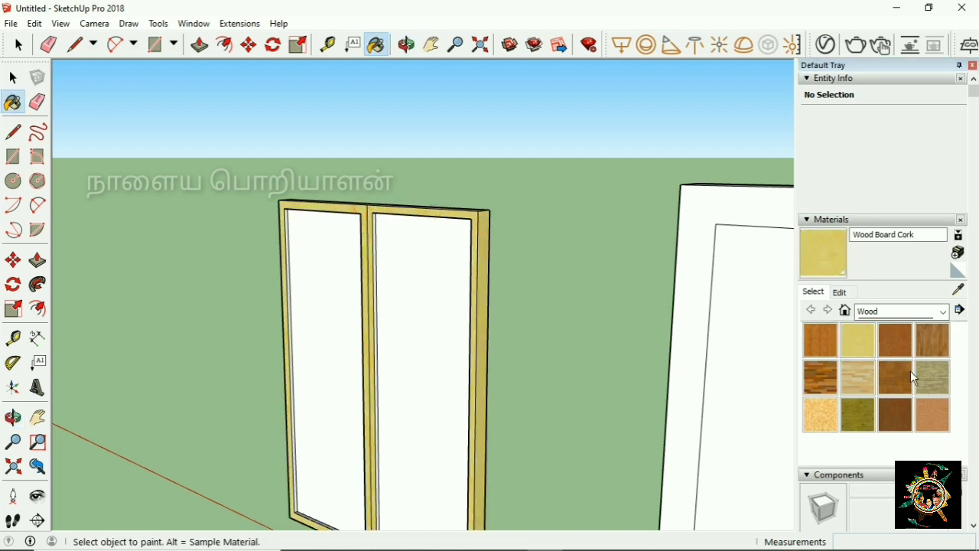
Paint the top inner edges and the exposed vertical inner edges of both pane recesses on this face with Wood Board Cork.
left_click(406, 44)
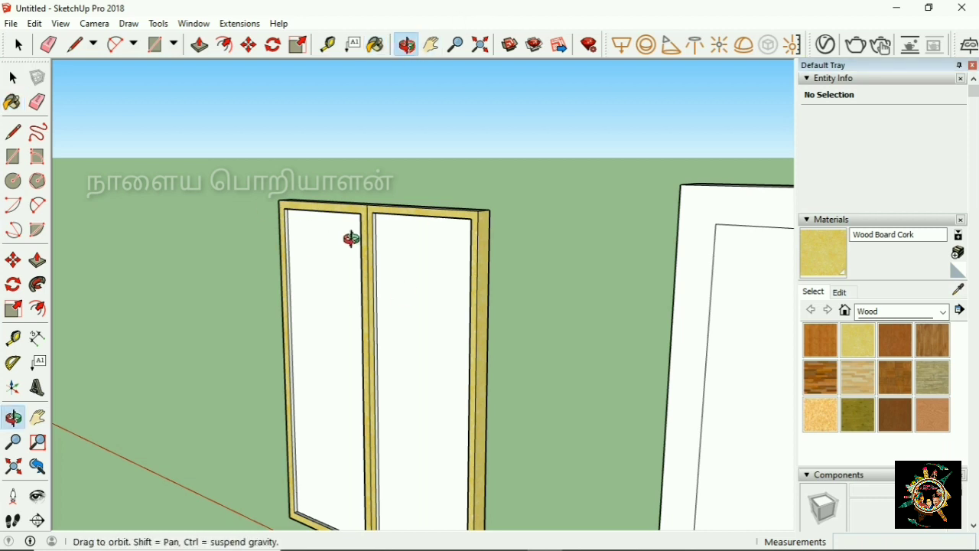
scroll(344, 231, "up", 3)
left_click_drag(358, 338, 329, 242)
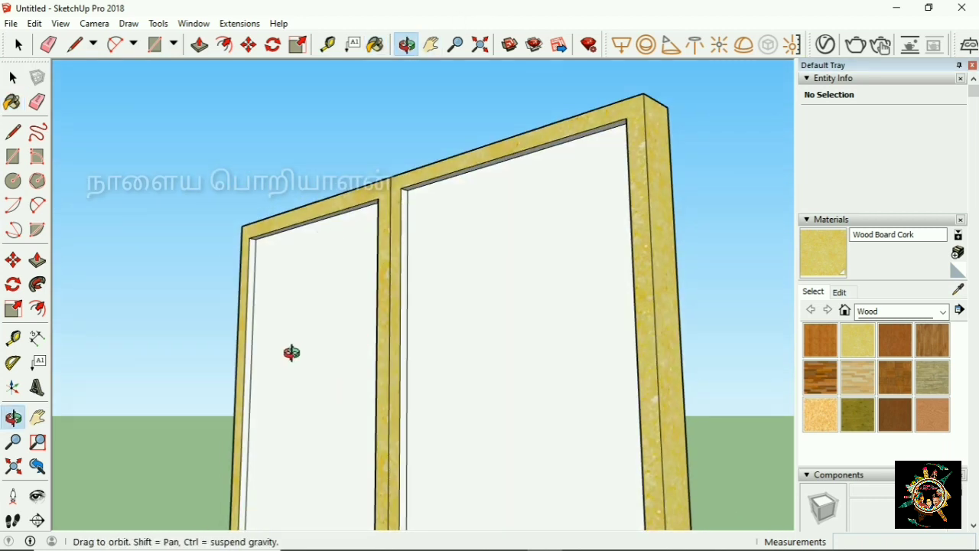
left_click_drag(291, 352, 272, 280)
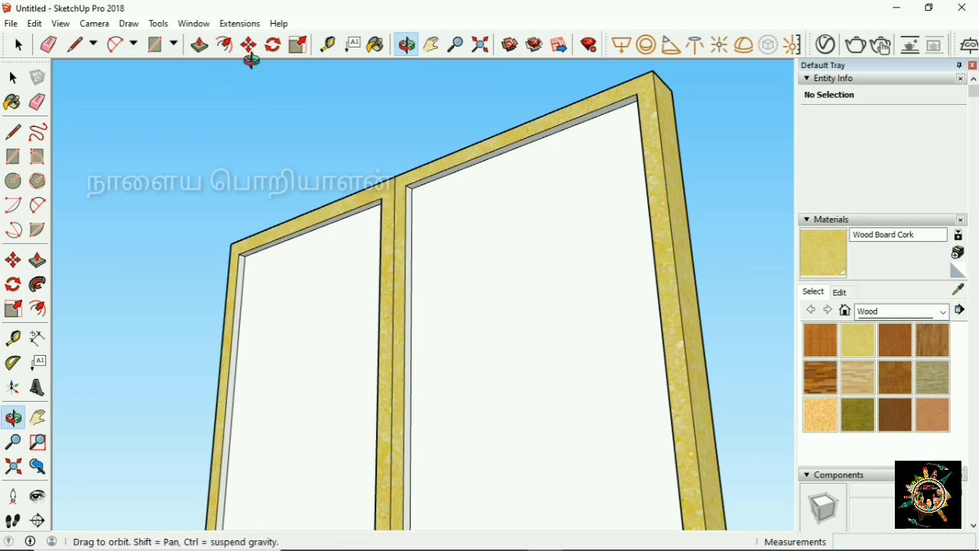
left_click(375, 44)
left_click(421, 182)
left_click(413, 190)
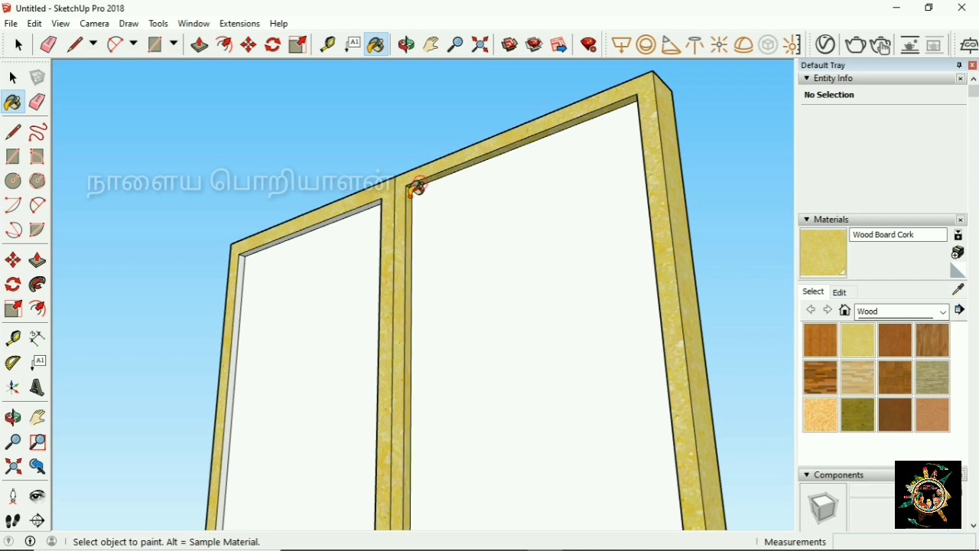
left_click(241, 284)
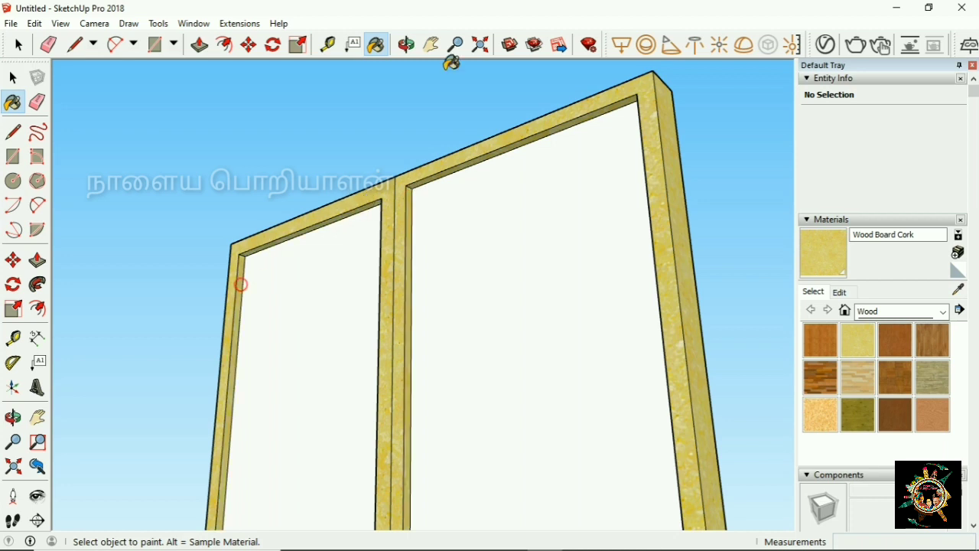
Paint the panel's other outer side and the remaining vertical recess edges on this face with Wood Board Cork.
left_click(414, 49)
left_click_drag(406, 213, 757, 233)
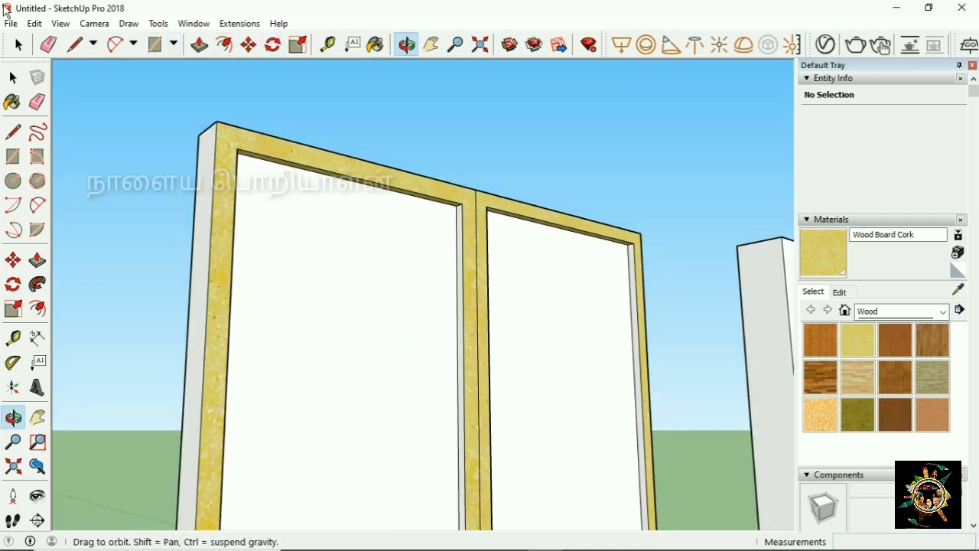
left_click(376, 44)
left_click(215, 181)
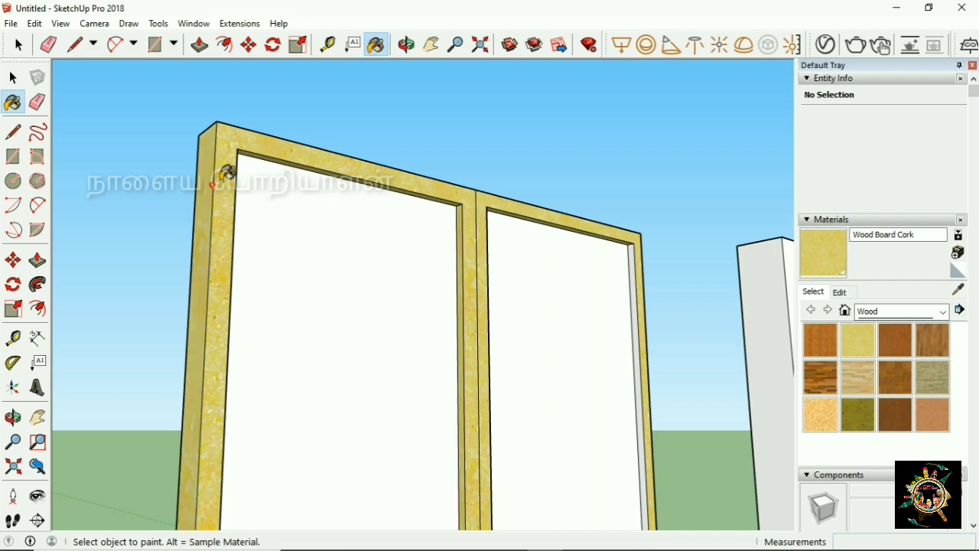
left_click(627, 245)
Paint both halves of the panel's underside with Wood Board Cork.
left_click(431, 44)
left_click_drag(454, 232, 424, 65)
left_click(406, 45)
left_click_drag(457, 215, 459, 114)
left_click(376, 44)
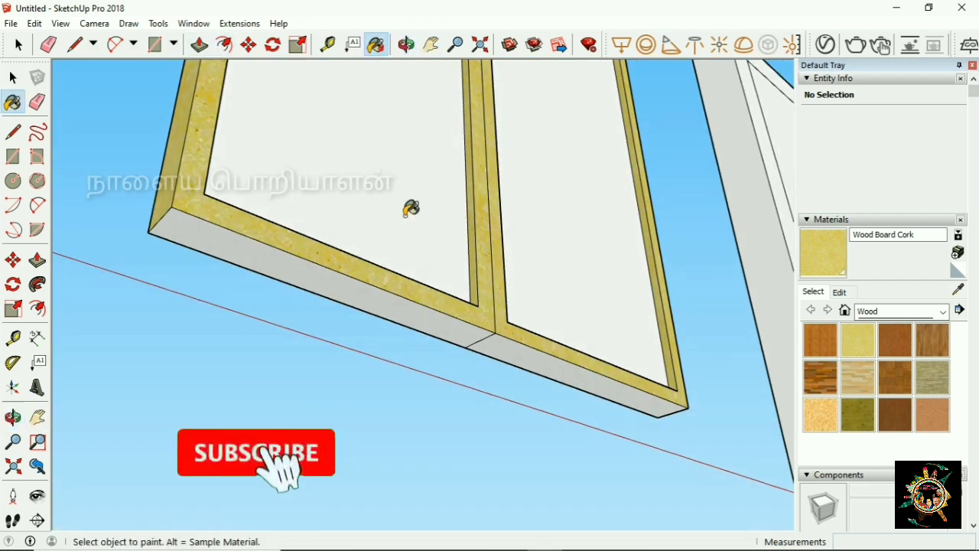
left_click(387, 295)
left_click(512, 355)
Paint both shutter frames and the exposed vertical recess edges on the panel's opposite face with Wood Board Cork.
left_click(406, 45)
mouse_move(362, 242)
left_mouse_down()
mouse_move(525, 289)
mouse_move(488, 238)
left_mouse_up()
left_click(375, 44)
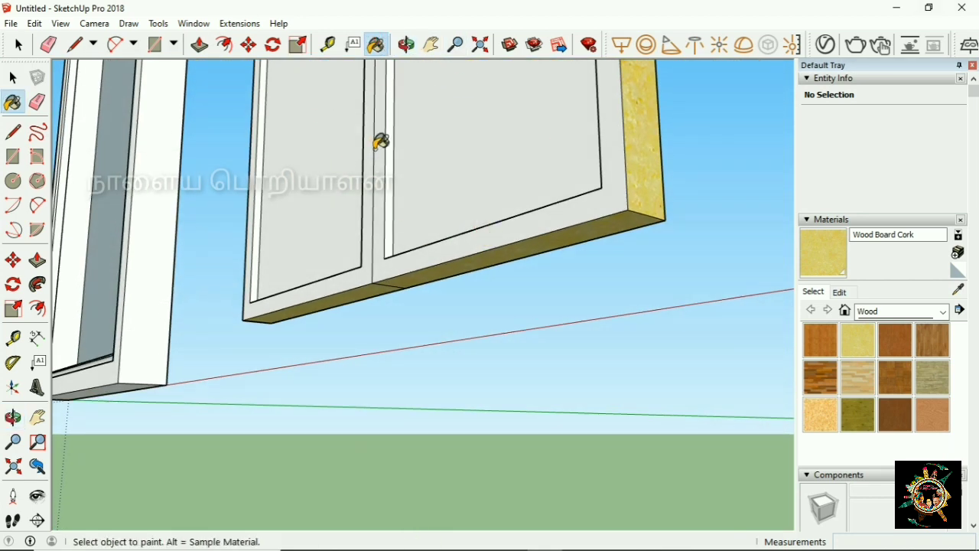
left_click(380, 146)
left_click(391, 145)
left_click(258, 188)
Paint the bottom and remaining vertical recess edges on the opposite face with Wood Board Cork.
left_click(406, 44)
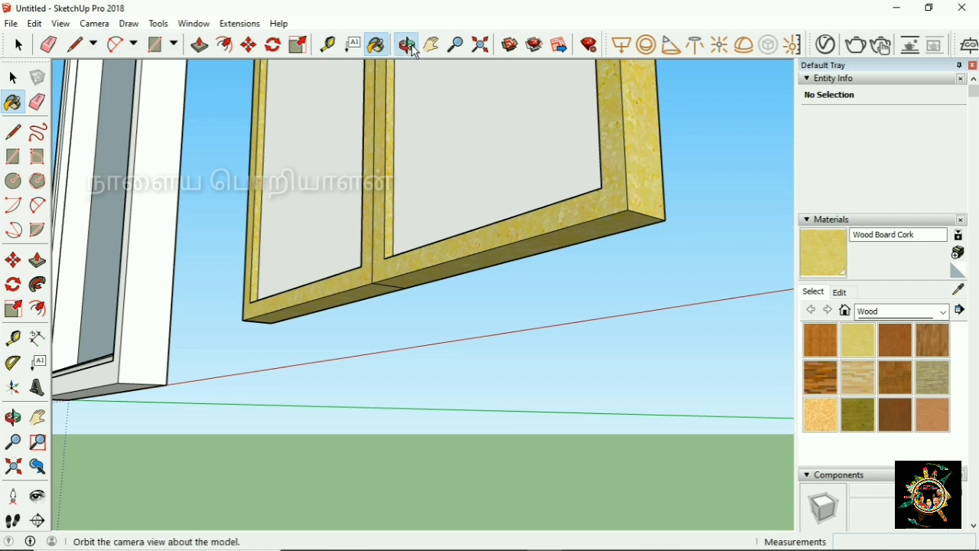
mouse_move(398, 298)
left_mouse_down()
mouse_move(365, 329)
mouse_move(578, 310)
left_mouse_up()
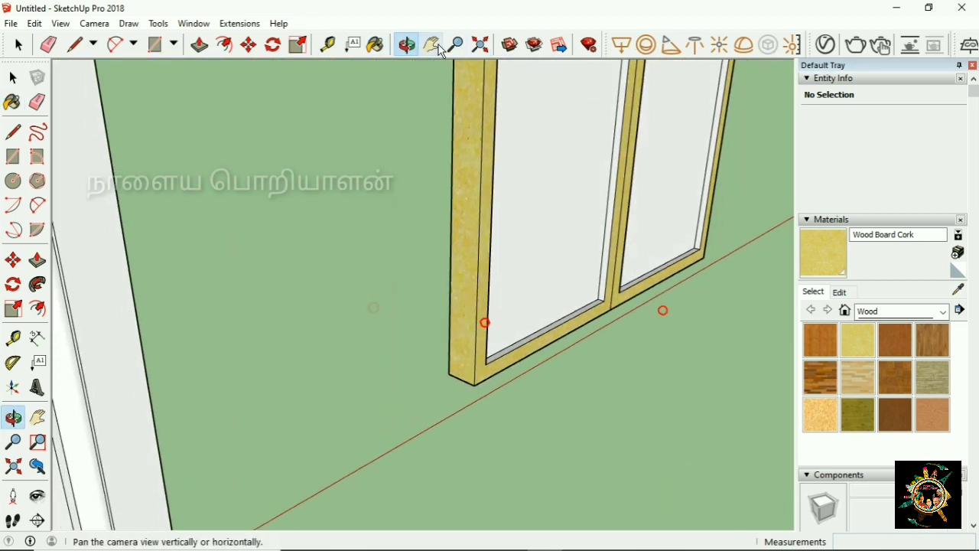
left_click(431, 44)
left_click_drag(612, 168, 399, 314)
left_click(375, 44)
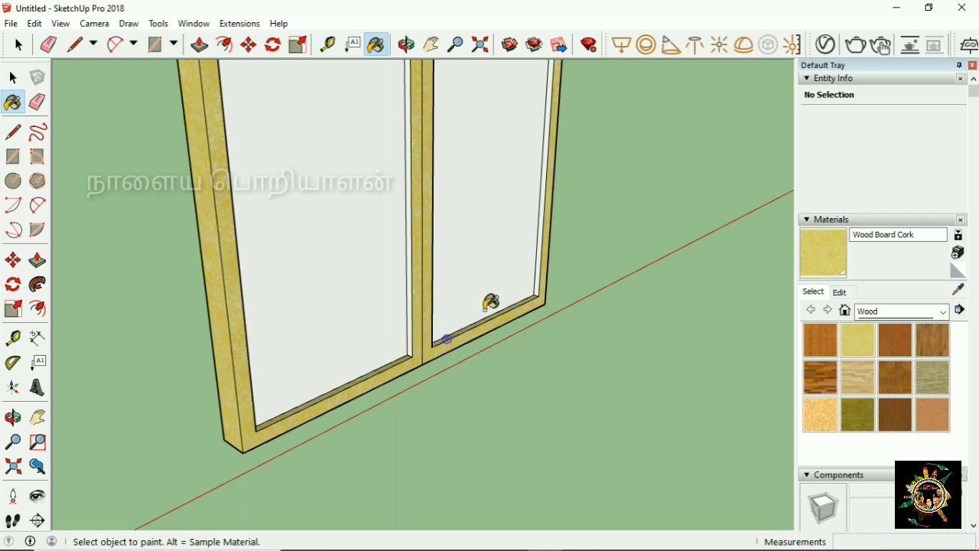
left_click(545, 198)
left_click(408, 175)
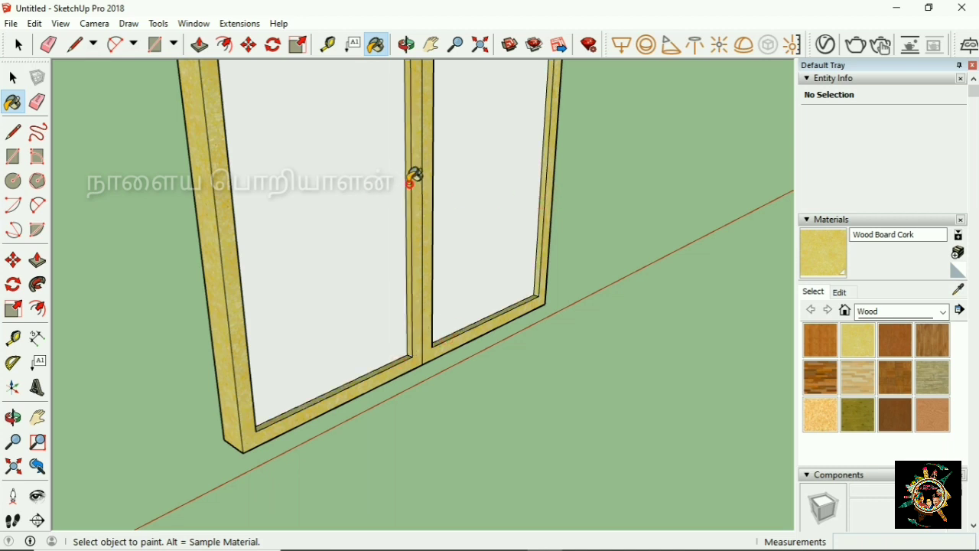
Paint the top inner edges of both pane recesses on the opposite face with Wood Board Cork.
left_click(431, 44)
left_click_drag(397, 306, 393, 470)
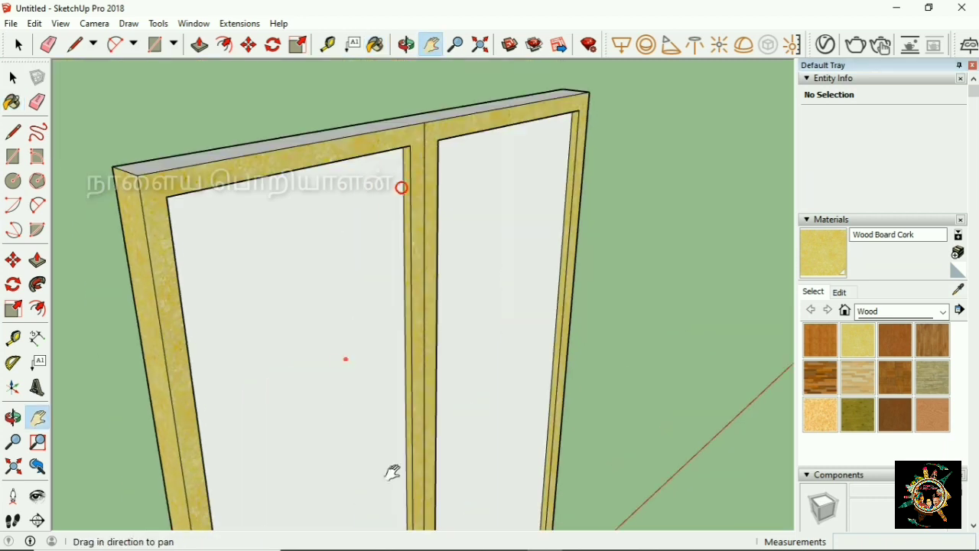
left_click(406, 44)
left_click_drag(367, 99, 226, 177)
left_click(375, 44)
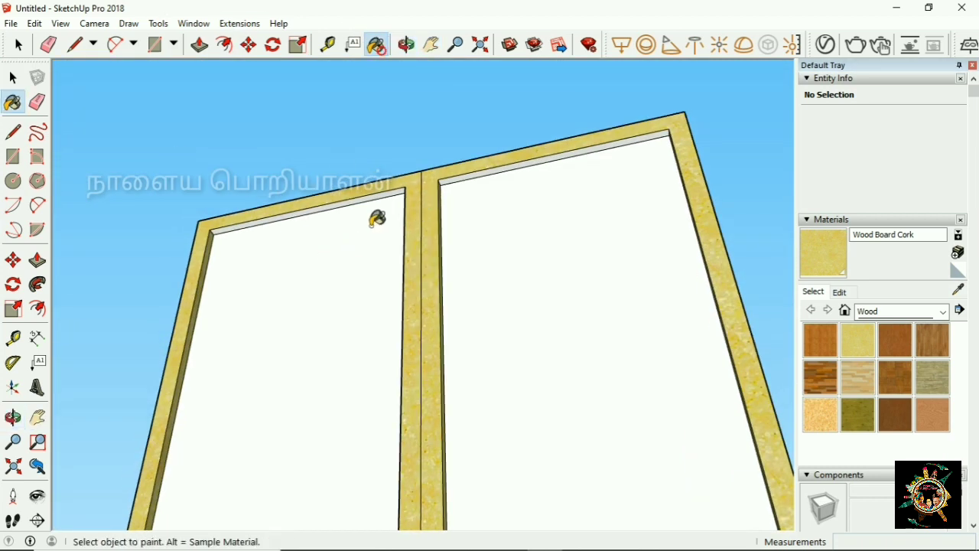
left_click(384, 194)
left_click(458, 178)
Paint the panel's top edge with Wood Board Cork.
left_click(406, 46)
left_click_drag(408, 230, 421, 306)
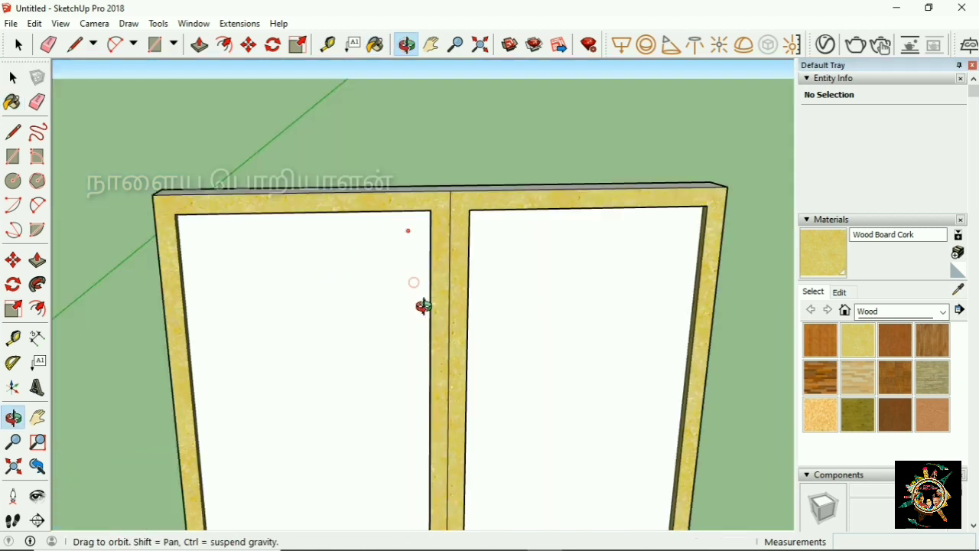
left_click_drag(355, 154, 375, 306)
mouse_move(385, 316)
left_mouse_down()
mouse_move(428, 301)
mouse_move(550, 298)
left_mouse_up()
key("b")
left_click(467, 197)
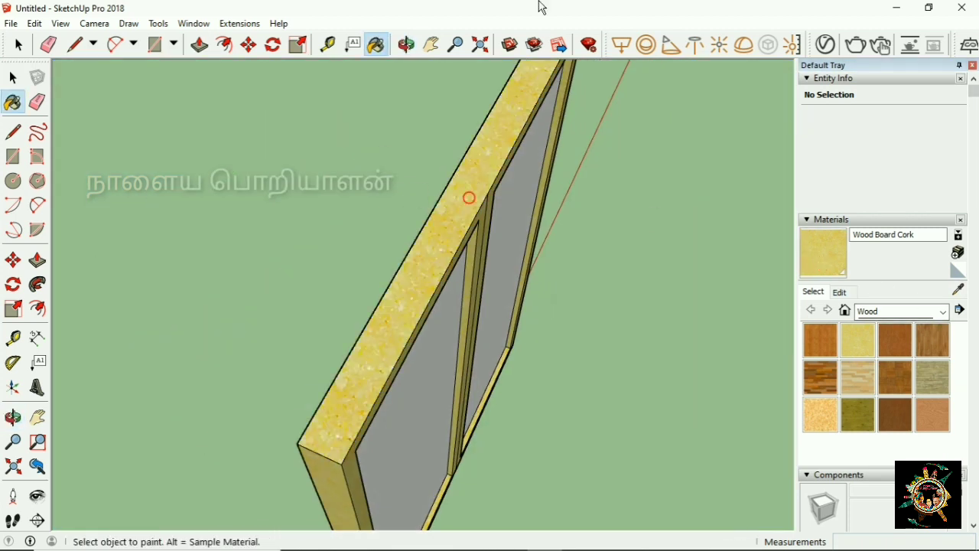
Paint both recessed panes on one face of the panel with Translucent Glass Tinted from the Glass and Mirrors materials.
left_click(406, 44)
mouse_move(246, 349)
left_mouse_down()
mouse_move(631, 283)
mouse_move(330, 186)
left_mouse_up()
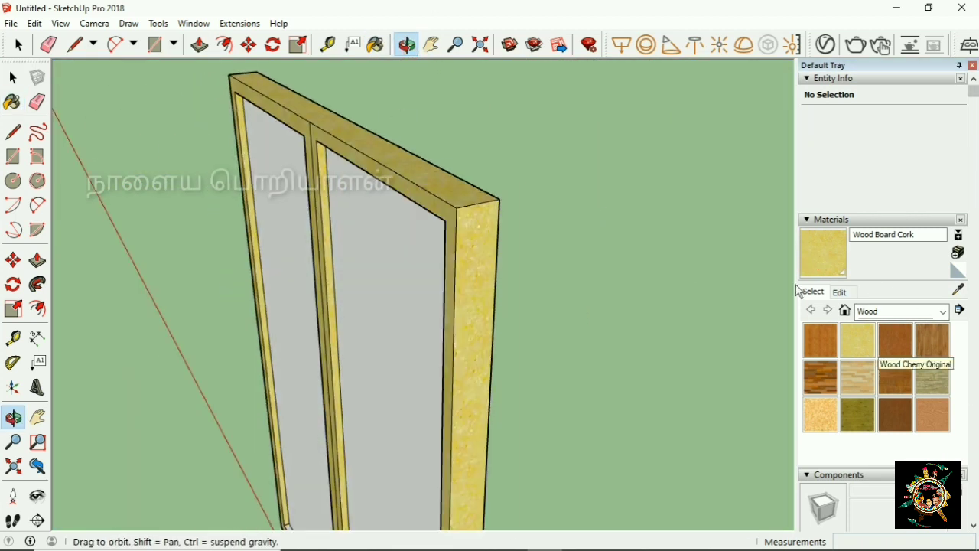
left_click(944, 311)
left_click(902, 385)
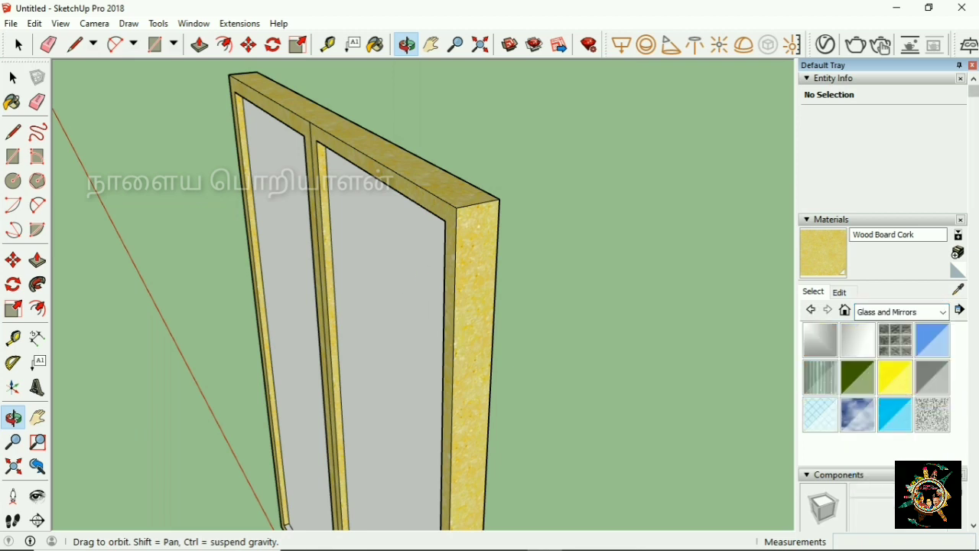
left_click(897, 426)
left_click(360, 280)
left_click(291, 212)
Paint both recessed panes on the panel's other face with Translucent Glass Tinted.
left_click(406, 45)
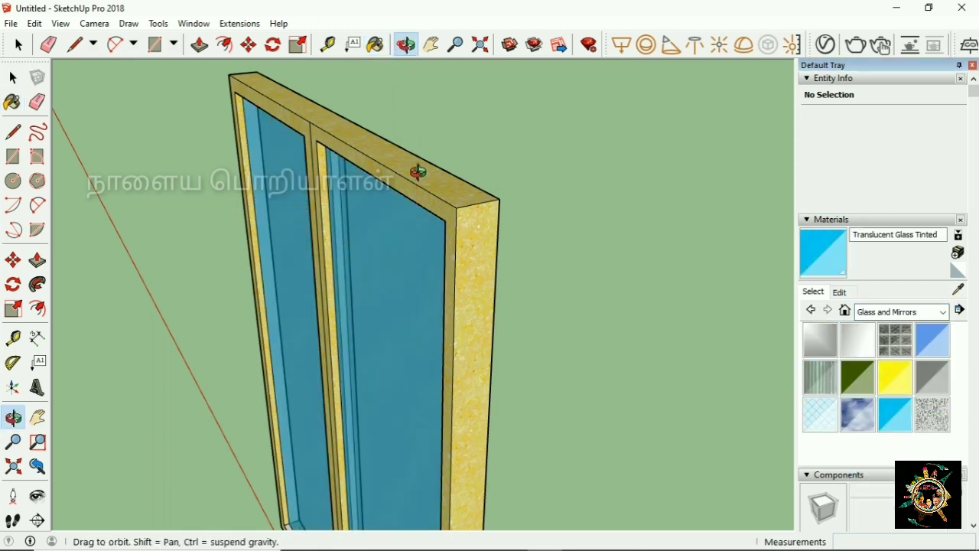
left_click_drag(416, 169, 306, 211)
left_click(810, 257)
left_click(511, 201)
left_click(432, 222)
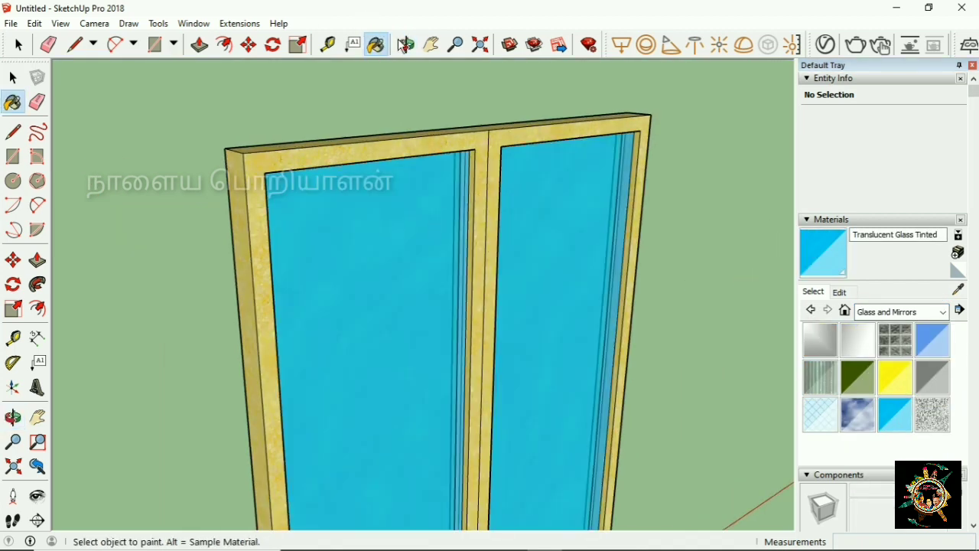
Delete the face filling the window frame's opening.
left_click(402, 44)
mouse_move(309, 273)
left_mouse_down()
mouse_move(456, 324)
mouse_move(365, 339)
mouse_move(387, 234)
left_mouse_up()
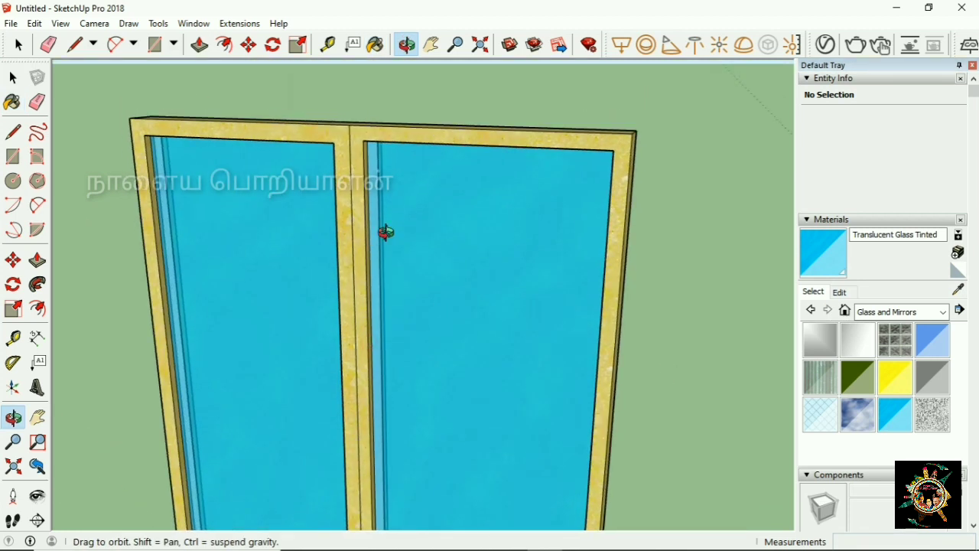
left_click(432, 46)
scroll(393, 281, "down", 5)
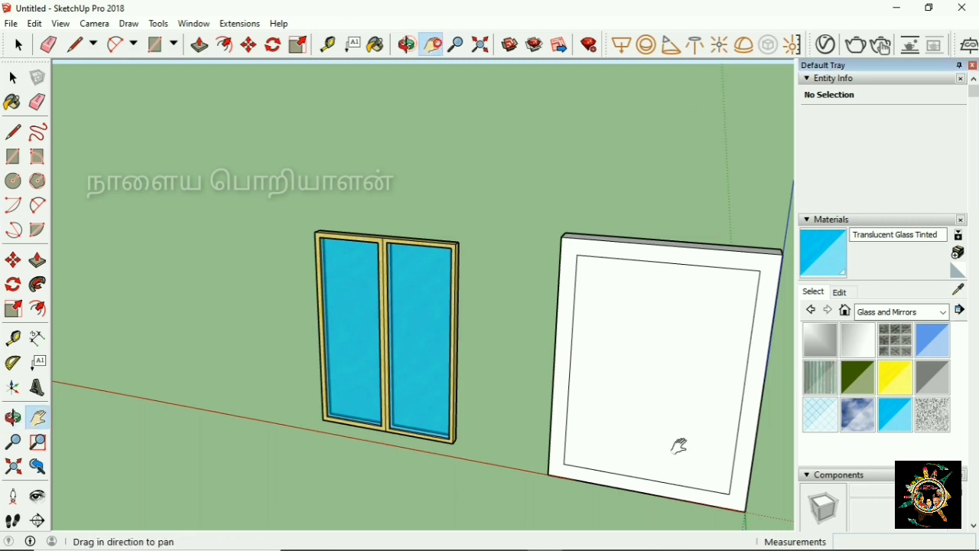
left_click_drag(678, 443, 400, 389)
left_click(19, 45)
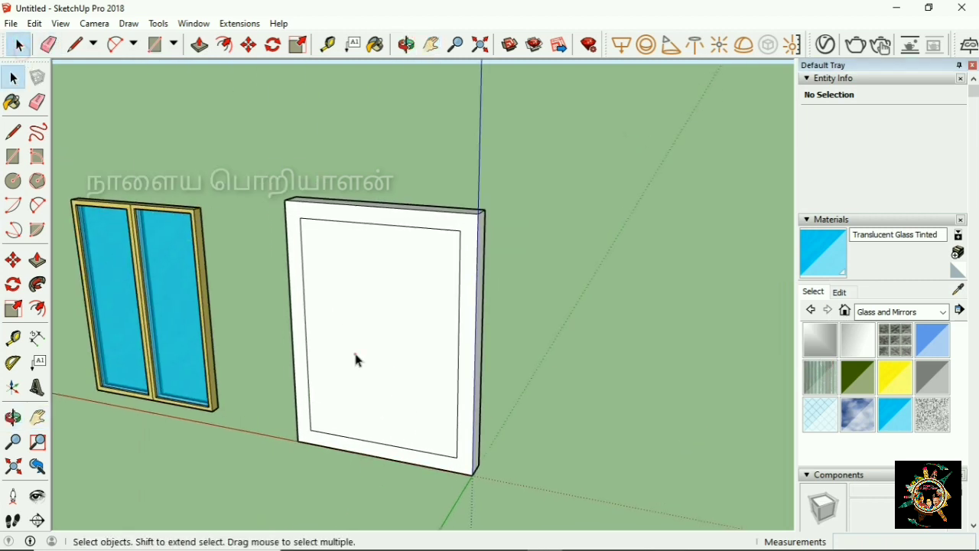
left_click(372, 386)
key("Delete")
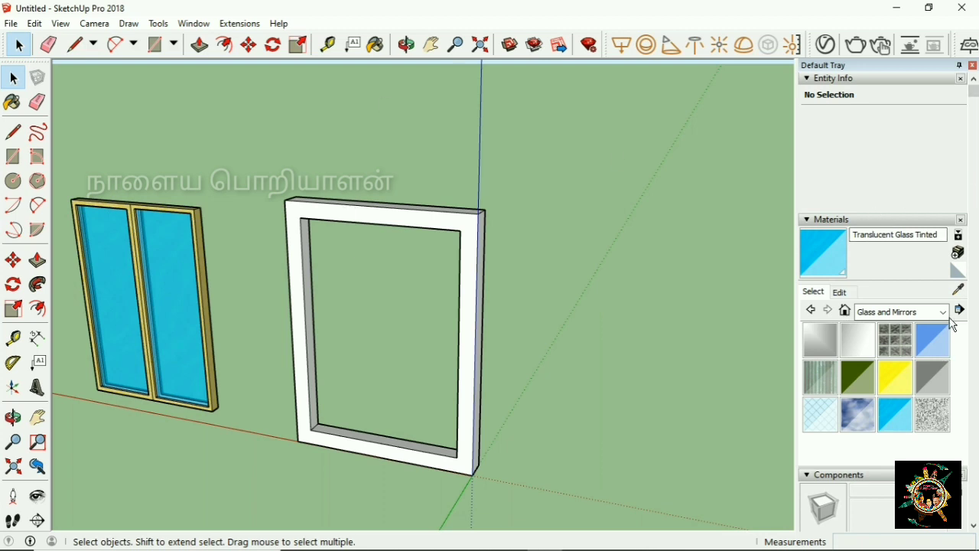
Paint the window frame's front face and outer side with Wood Floor Dark from the Wood materials.
left_click(943, 312)
left_click(875, 498)
left_click(818, 388)
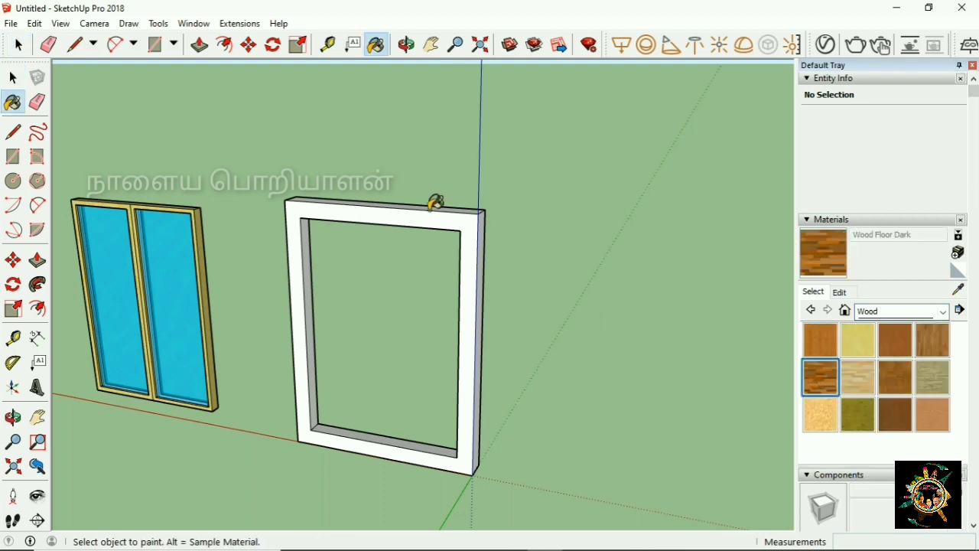
left_click(482, 240)
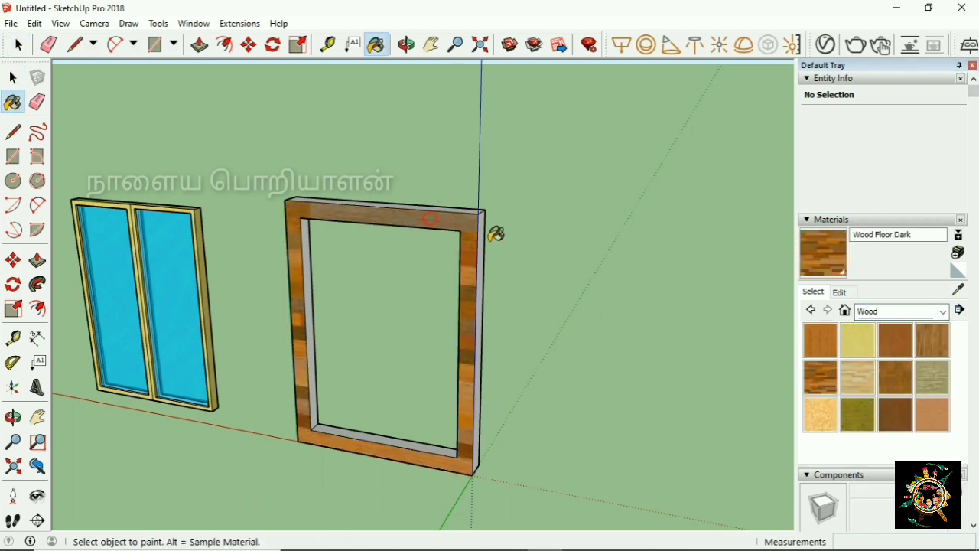
Repaint the window frame with Wood Cherry Original and apply it to the opening's visible inner side and sill.
left_click(894, 341)
left_click(395, 217)
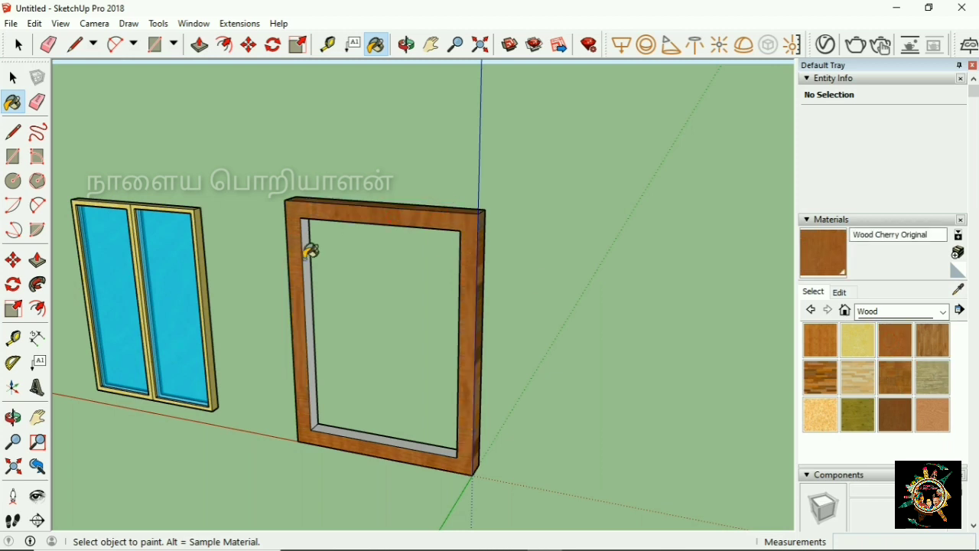
left_click(311, 251)
left_click(368, 422)
Paint the frame's underside, moulded face and remaining inner opening faces with Wood Cherry Original.
key("o")
mouse_move(448, 324)
left_mouse_down()
mouse_move(417, 207)
mouse_move(462, 273)
mouse_move(316, 228)
left_mouse_up()
key("b")
left_click(419, 236)
left_click(407, 45)
key("b")
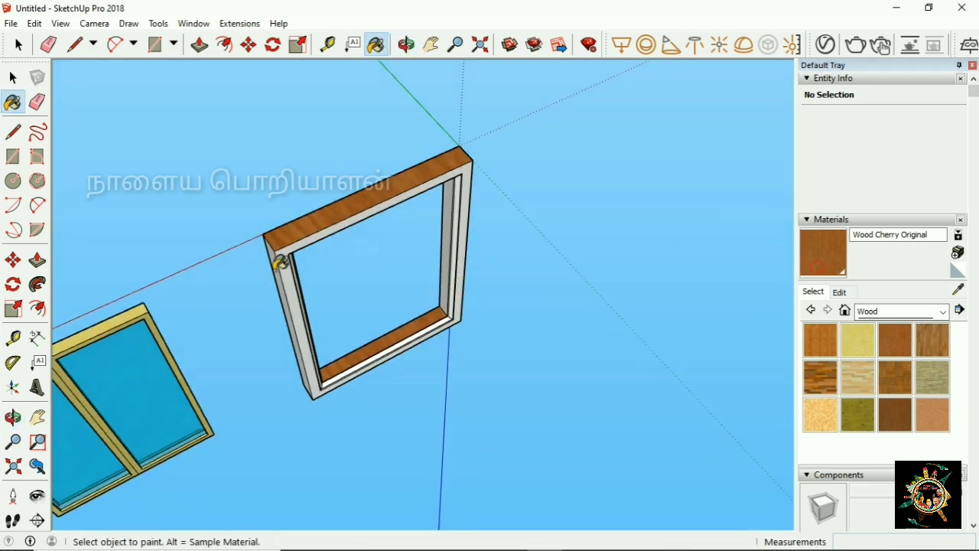
left_click(297, 257)
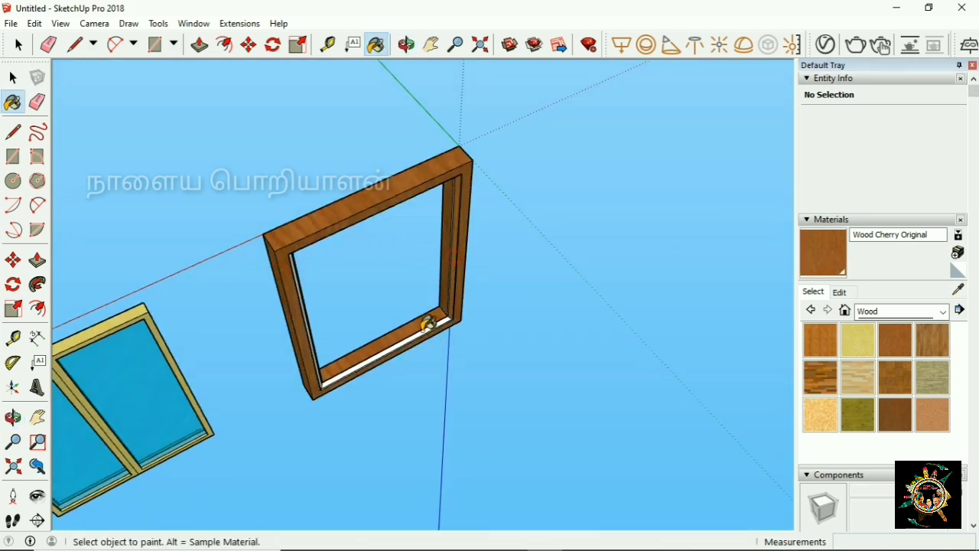
Paint the unpainted moulding strips along the top and side of the frame's opening with Wood Cherry Original.
left_click(407, 44)
mouse_move(336, 180)
left_mouse_down()
mouse_move(360, 277)
mouse_move(318, 193)
left_mouse_up()
left_click(816, 257)
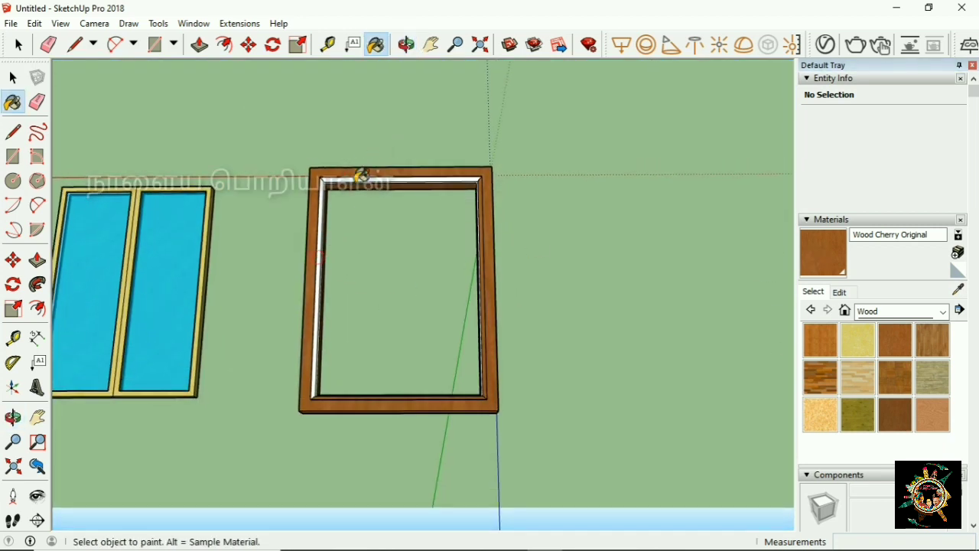
scroll(365, 169, "up", 3)
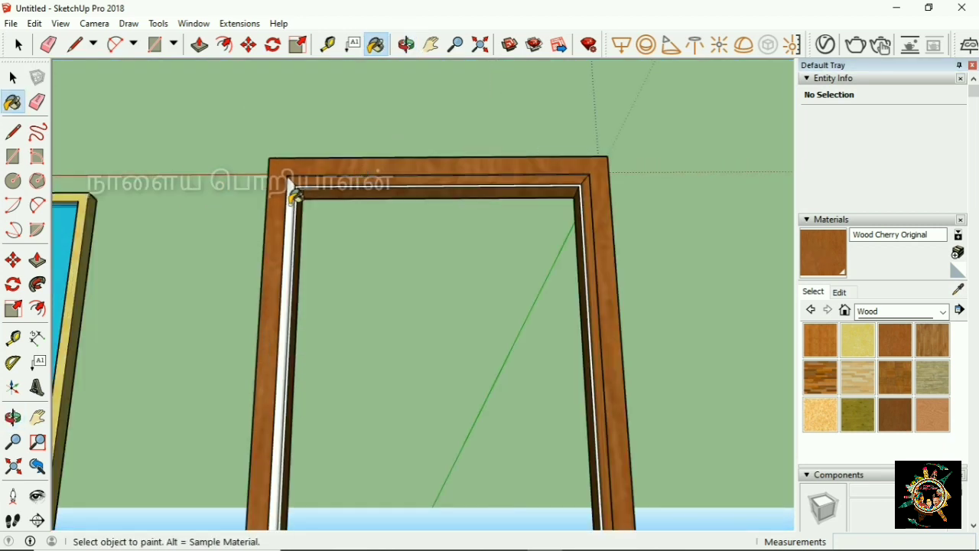
Draw a short line on the opening's sill, starting near its lower inner corner, as a reference for placing the panel.
left_click(403, 46)
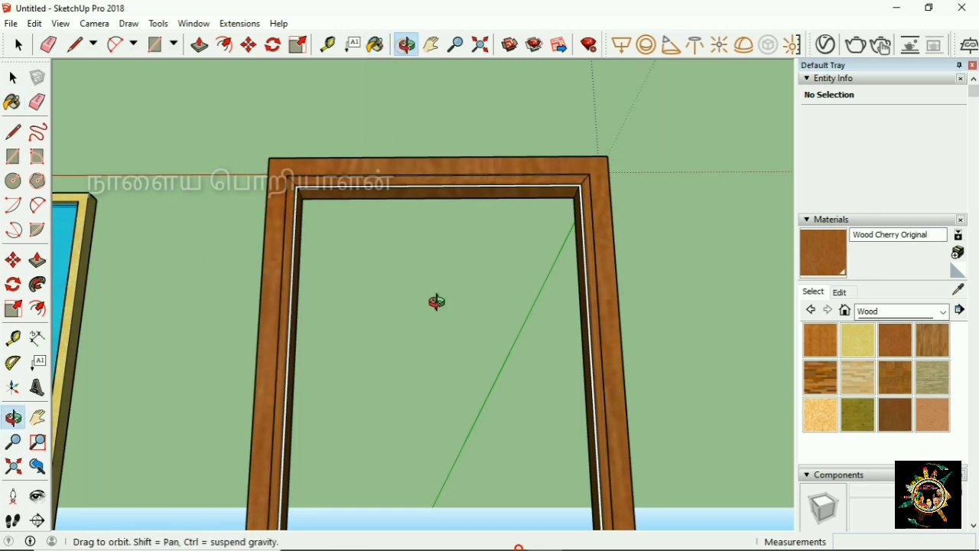
left_click_drag(437, 299, 630, 157)
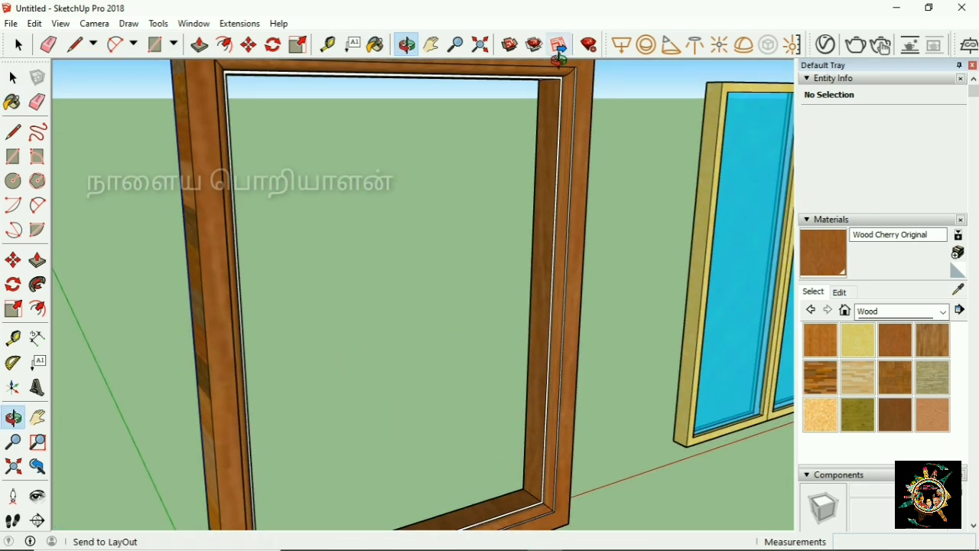
scroll(581, 90, "up", 4)
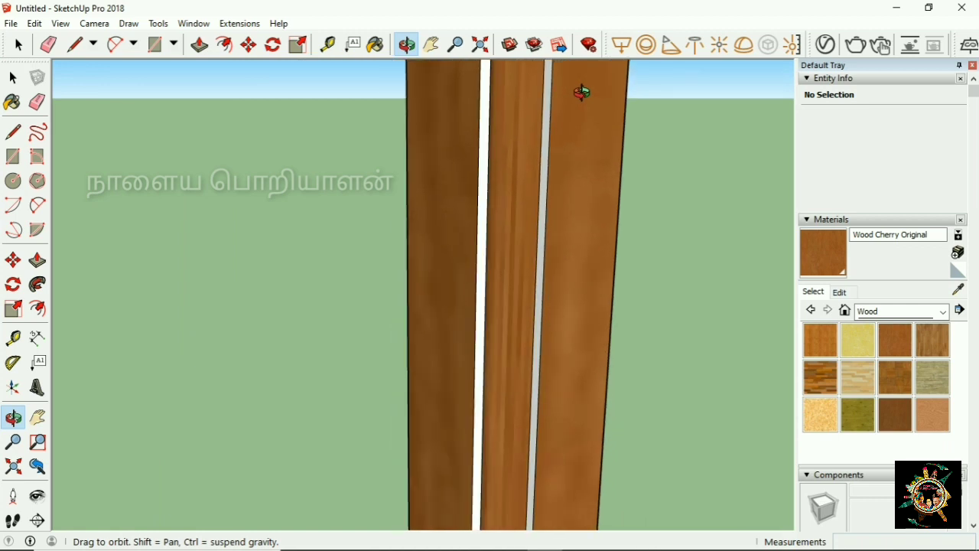
scroll(595, 97, "down", 8)
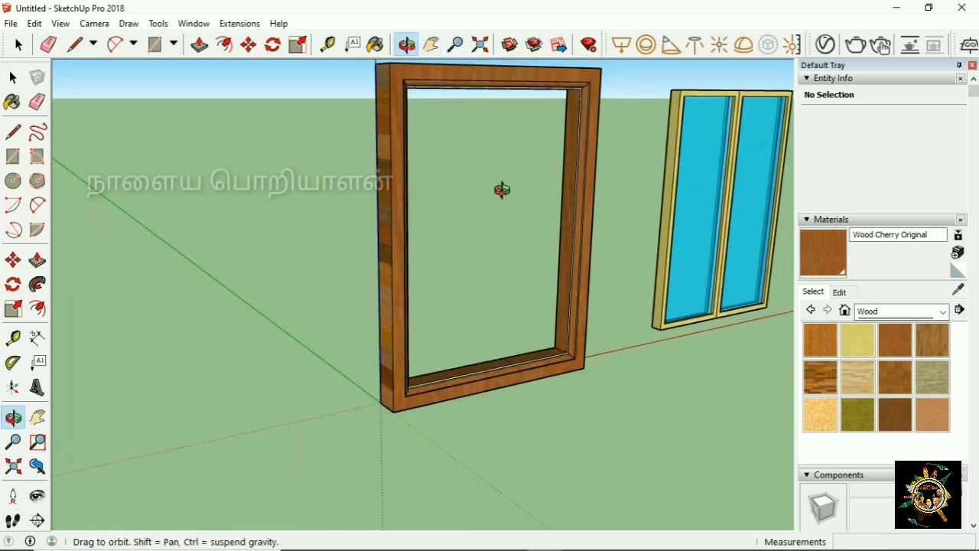
left_click_drag(502, 190, 416, 277)
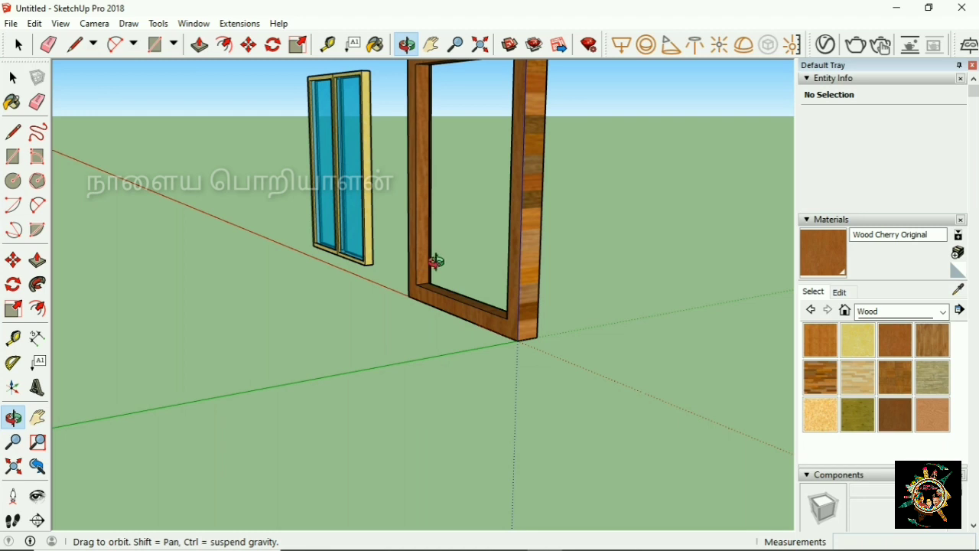
scroll(425, 284, "up", 5)
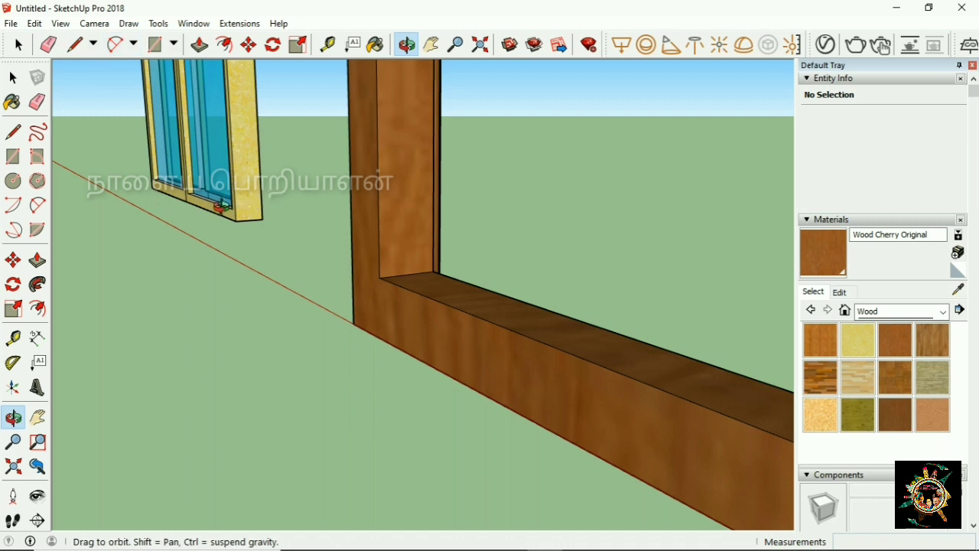
left_click(74, 44)
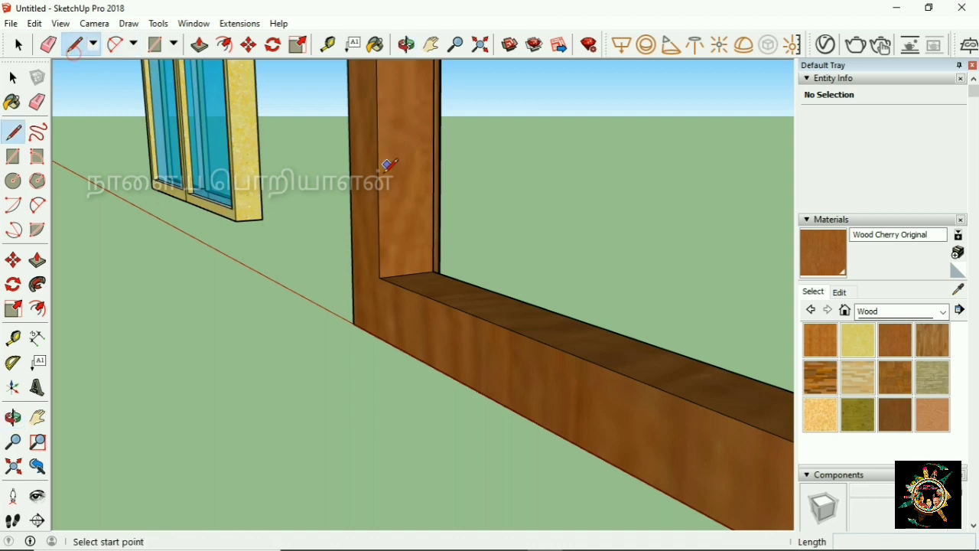
left_click(381, 277)
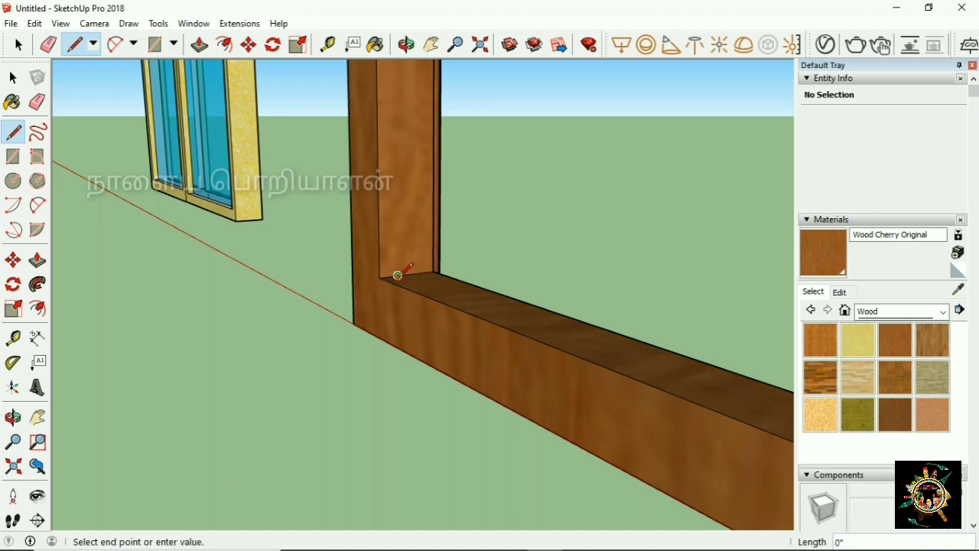
left_click(417, 283)
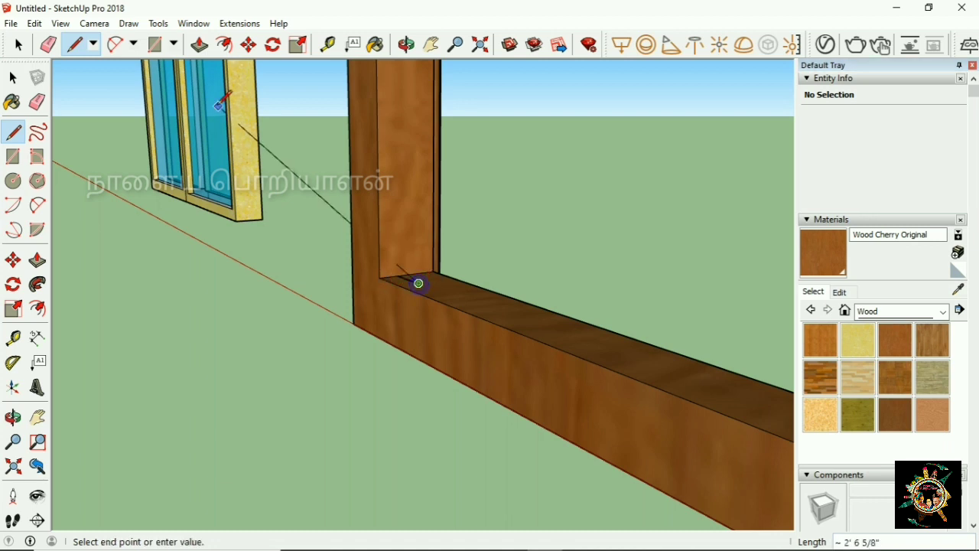
left_click(18, 45)
Move the whole double-shutter panel by its lower outer corner into the window frame's opening, at the marked corner of the sill.
scroll(192, 277, "down", 5)
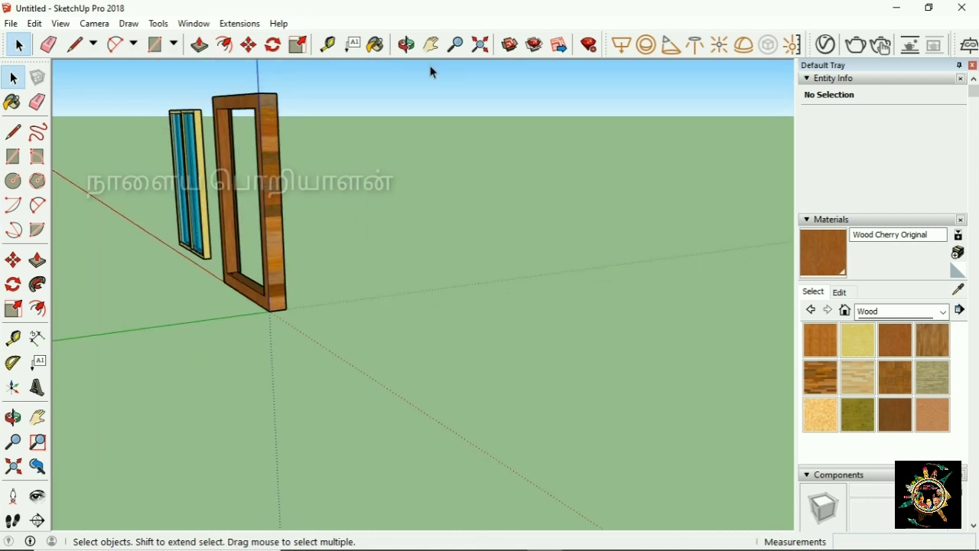
middle_click_drag(240, 347, 527, 236)
left_click_drag(140, 114, 363, 500)
key("o")
left_click_drag(494, 418, 164, 153)
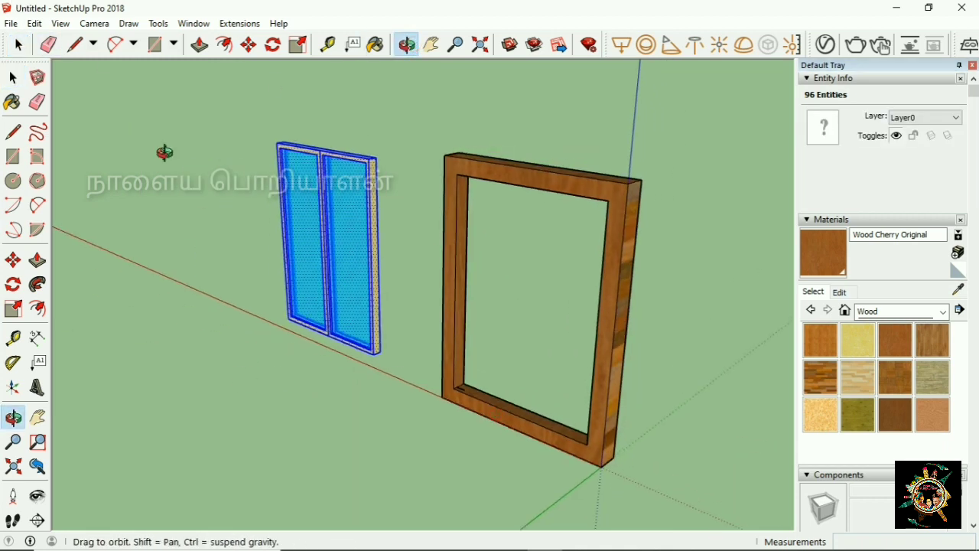
left_click(250, 47)
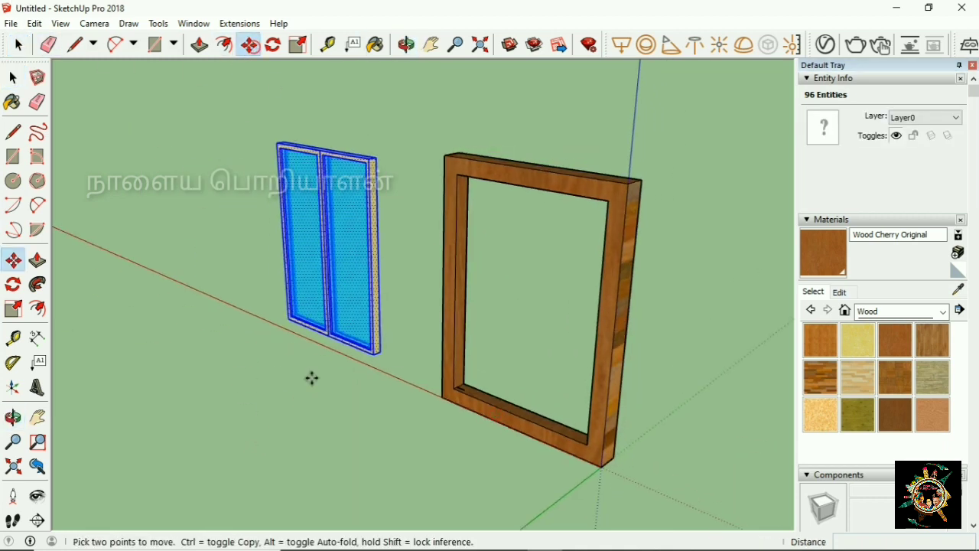
left_click(287, 322)
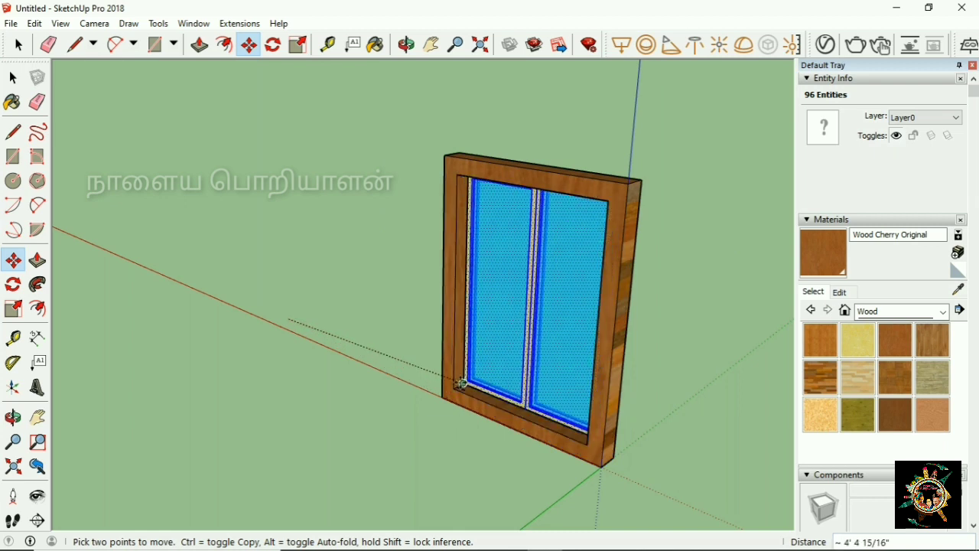
left_click(456, 387)
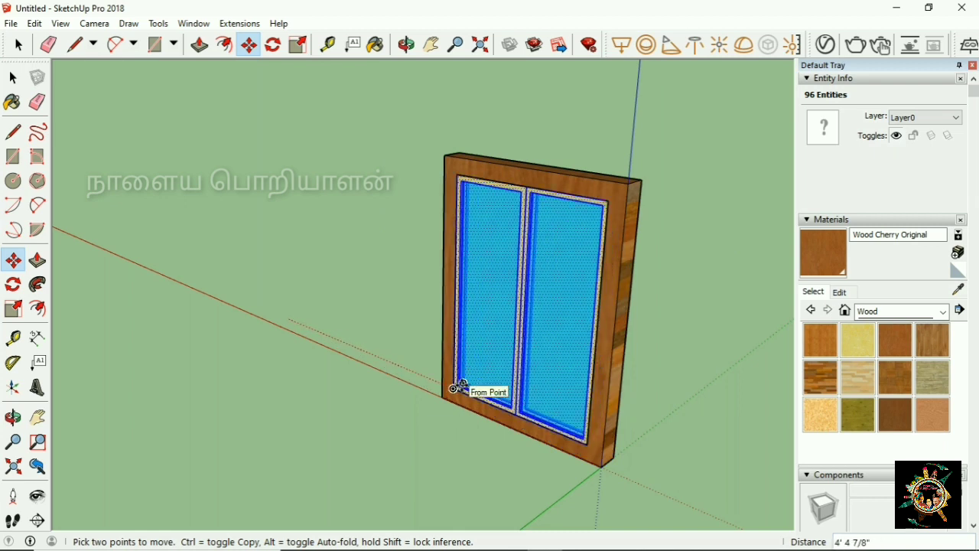
key("ctrl")
scroll(459, 386, "up", 2)
key("ctrl")
scroll(462, 381, "up", 2)
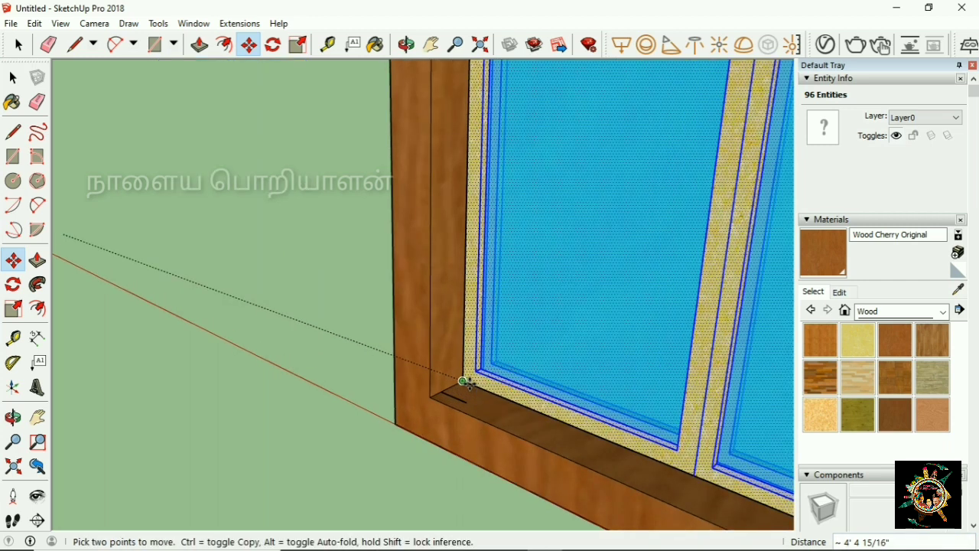
left_click(439, 392)
left_click(19, 44)
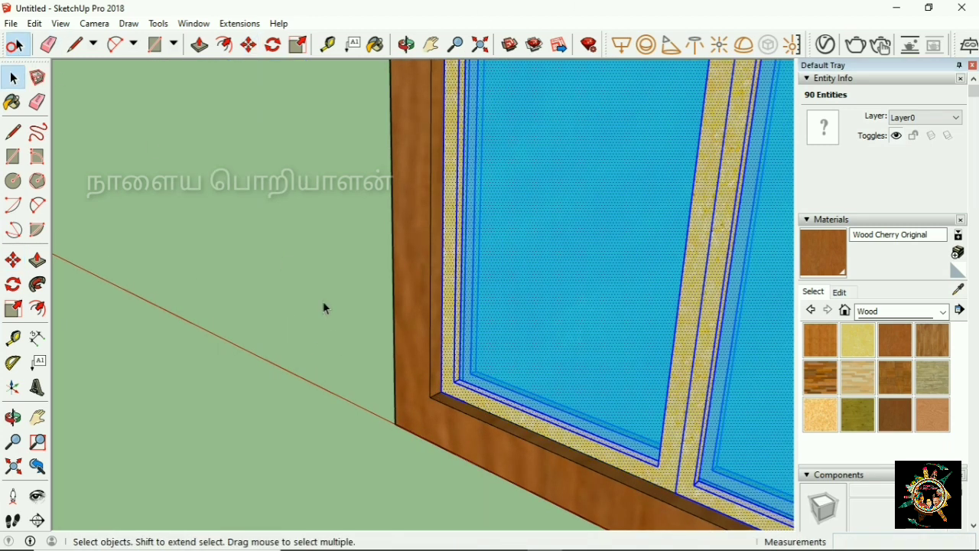
left_click(323, 309)
Examine how the shutter panel fits in the frame from the moulded side, close up and as a whole.
left_click(407, 45)
left_click_drag(643, 391, 350, 319)
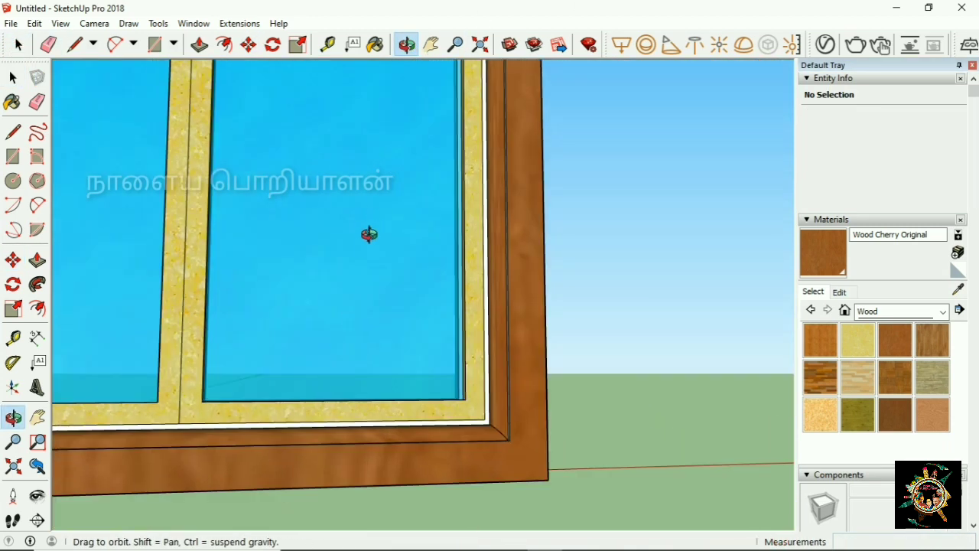
scroll(369, 234, "down", 5)
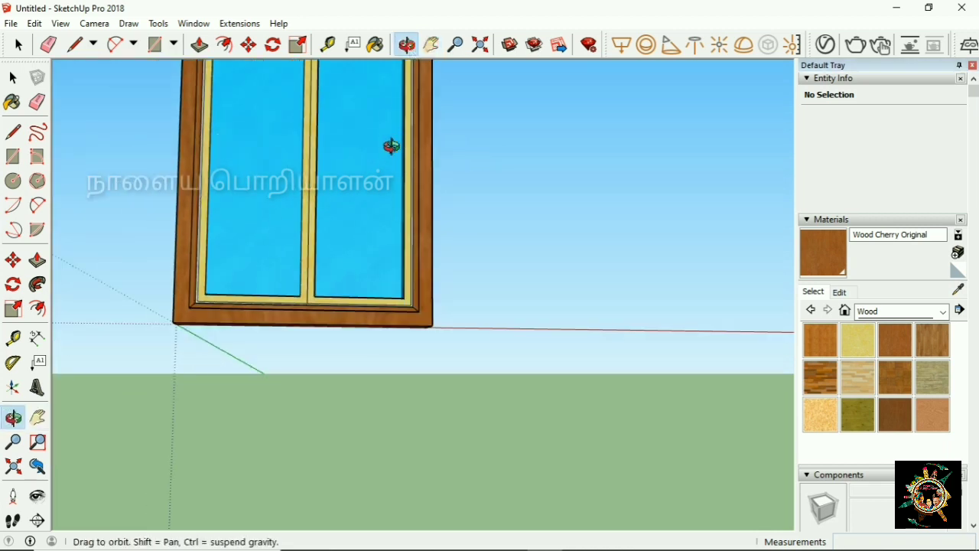
left_click_drag(391, 146, 404, 347)
left_click(431, 44)
left_click_drag(338, 193, 466, 266)
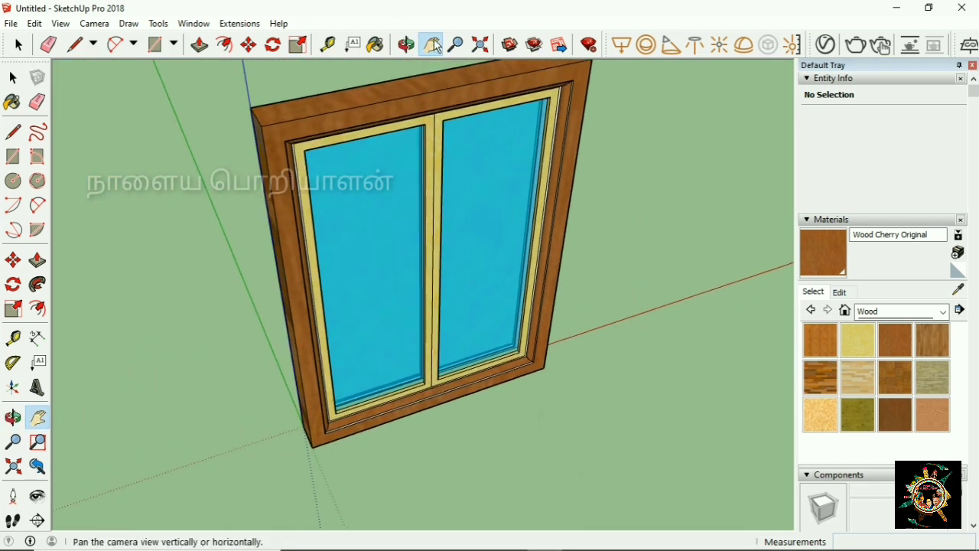
left_click(407, 45)
left_click_drag(413, 201, 395, 133)
left_click(432, 45)
left_click_drag(469, 285, 436, 334)
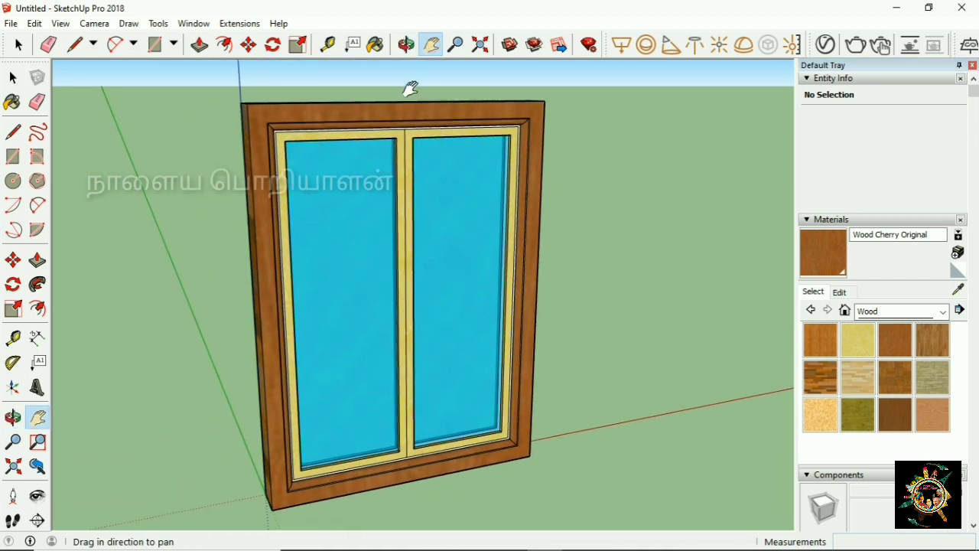
Paint the unpainted inner strips of the shutters beside the centre post with Wood Board Cork.
left_click(407, 45)
left_click_drag(405, 227, 423, 423)
left_click(859, 340)
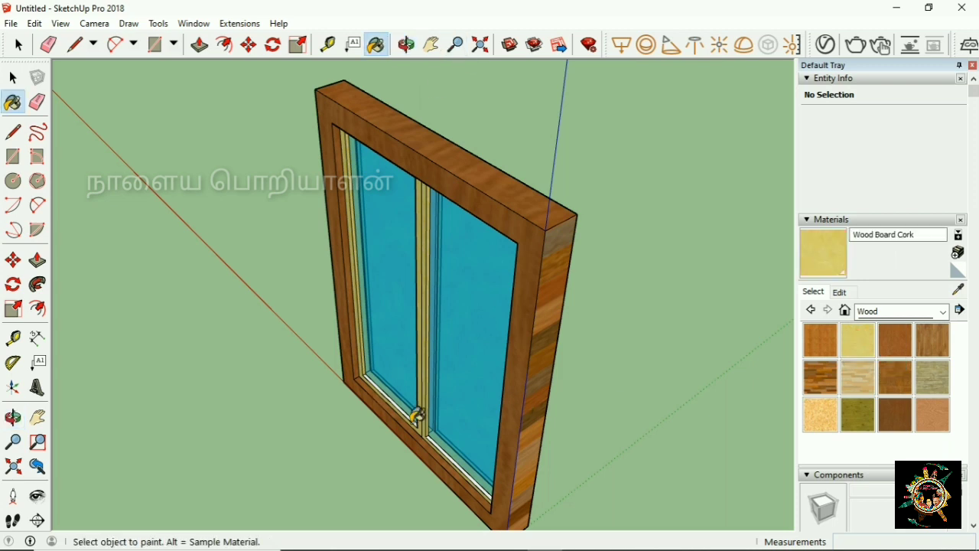
scroll(416, 415, "up", 5)
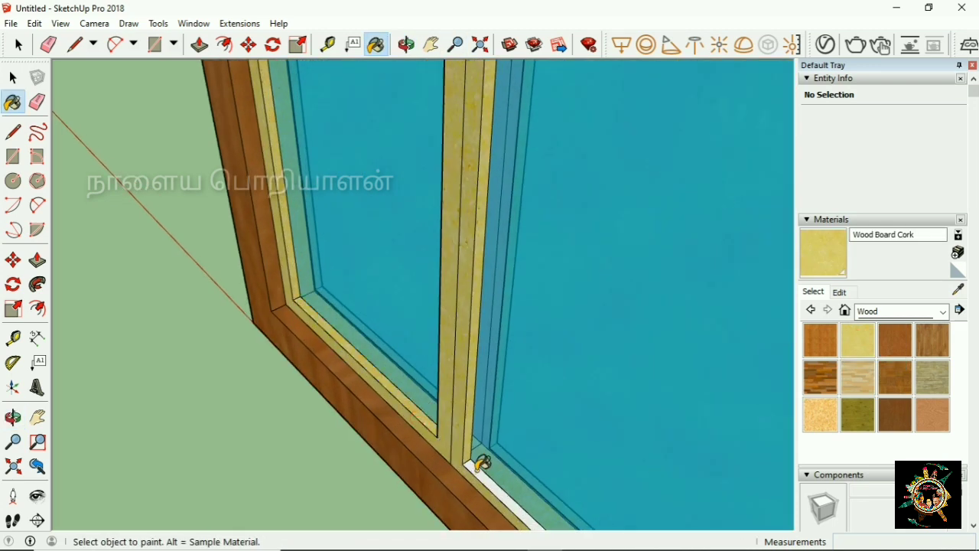
Render the assembled window with V-Ray from an angled view of its moulded side.
left_click(406, 44)
left_click_drag(524, 296, 326, 364)
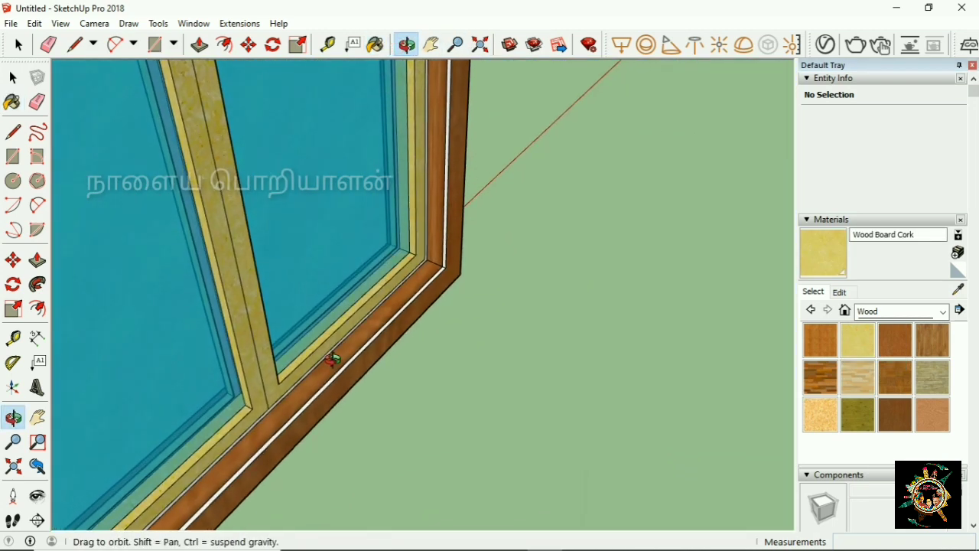
scroll(332, 356, "down", 5)
scroll(260, 344, "up", 3)
scroll(261, 344, "down", 3)
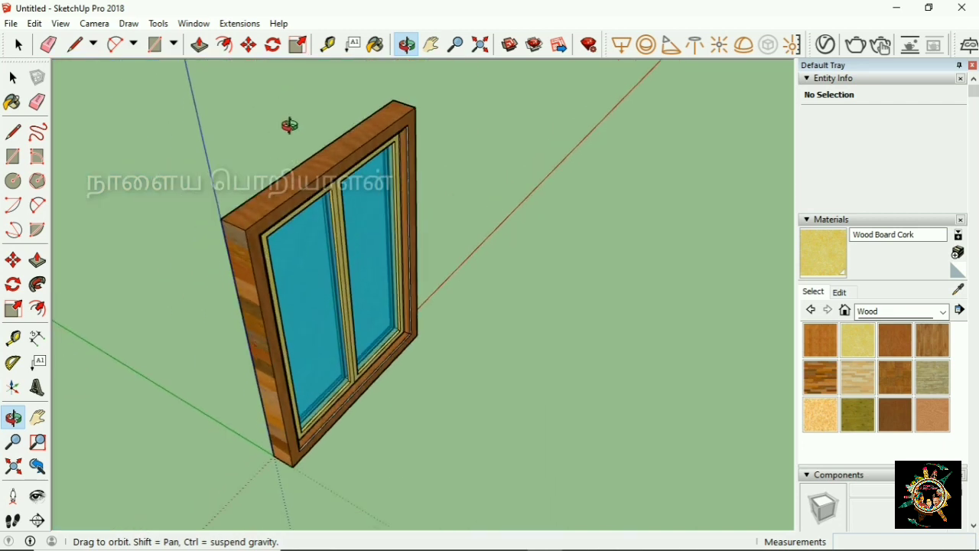
left_click_drag(348, 291, 317, 232)
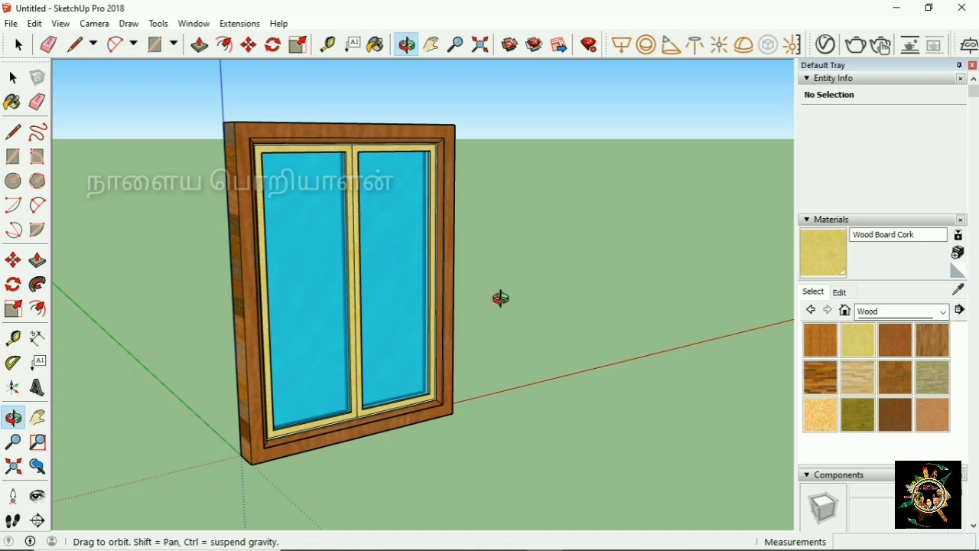
left_click(853, 50)
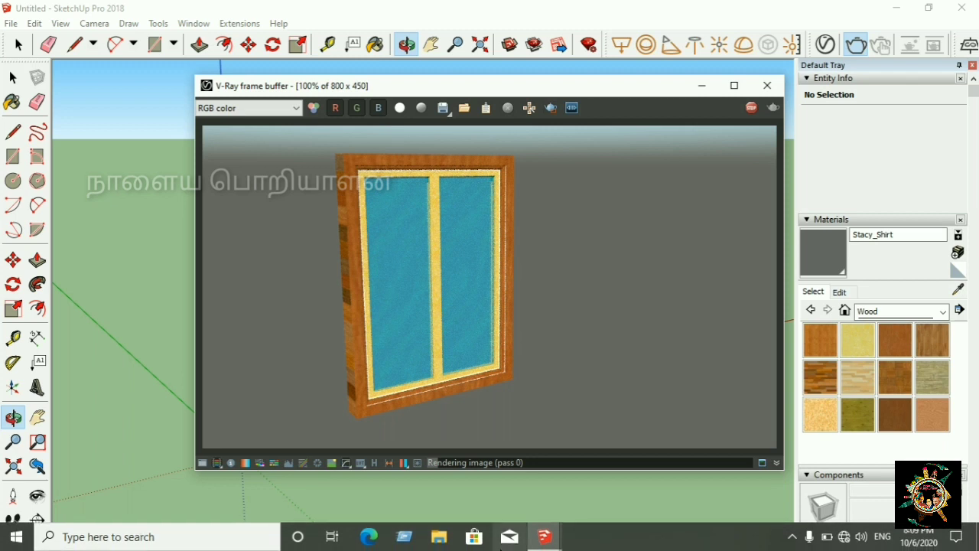
left_click(792, 536)
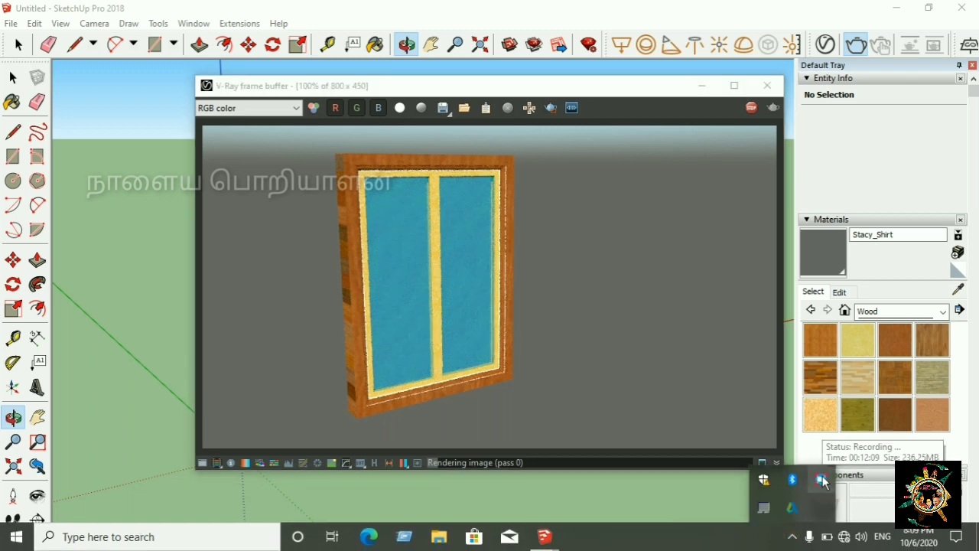
right_click(821, 478)
left_click(856, 438)
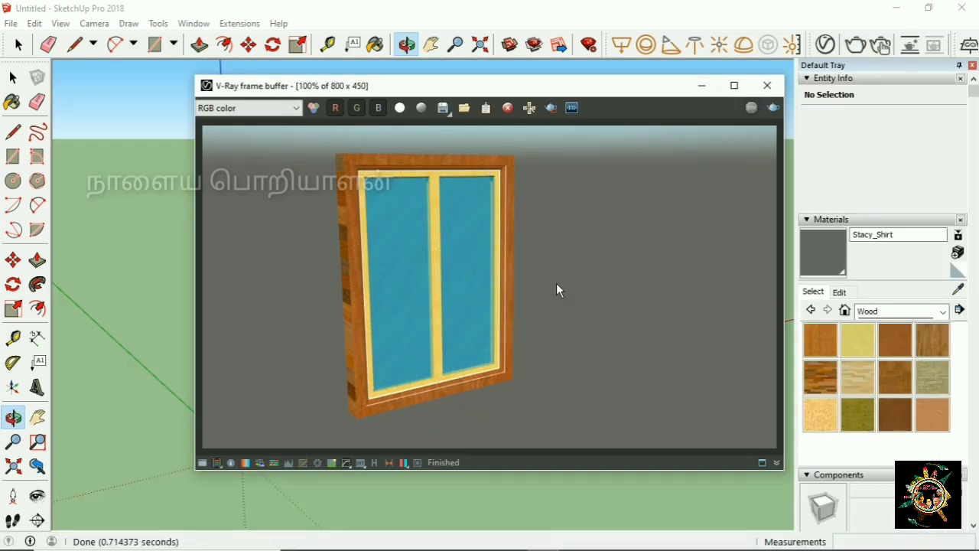
mouse_move(556, 528)
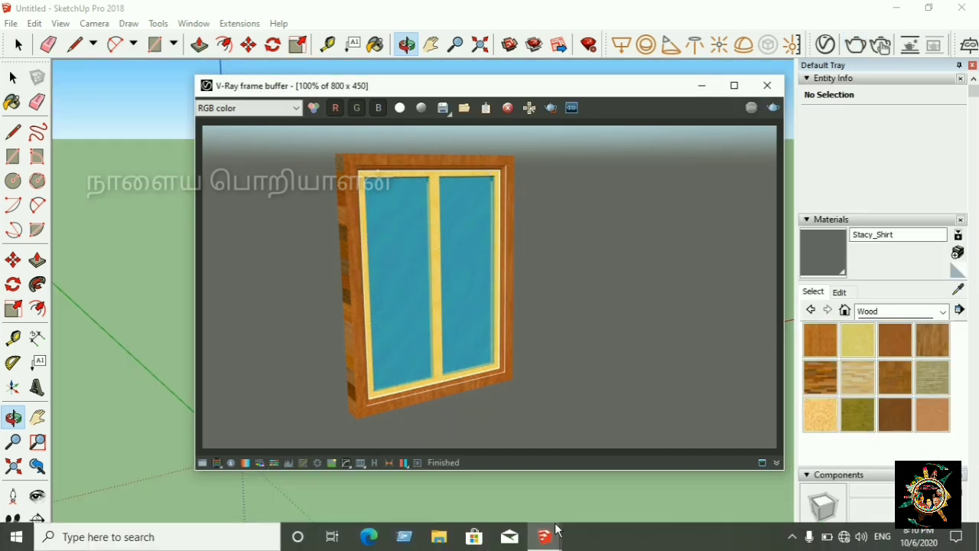
left_click(792, 537)
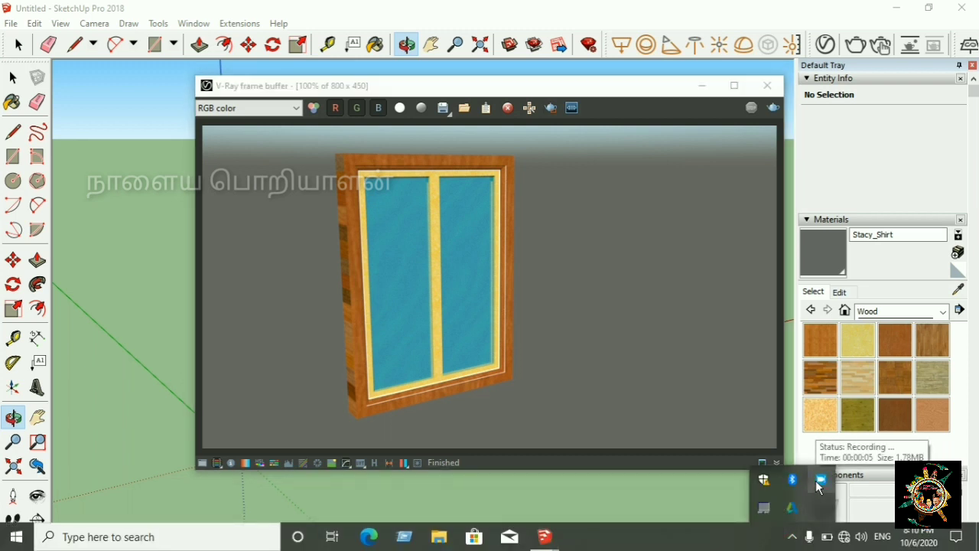
left_click(636, 291)
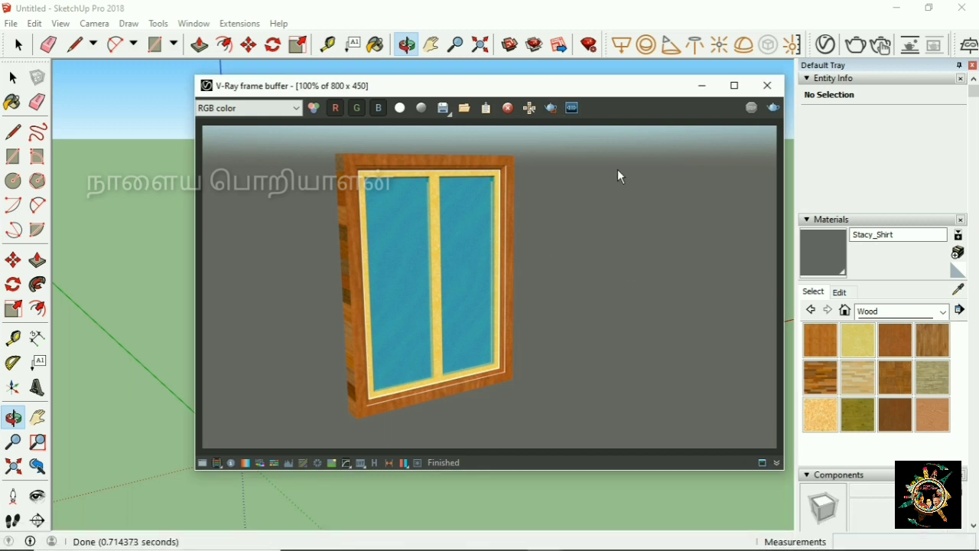
Close the V-Ray render and view the finished window model from the front.
left_click(767, 85)
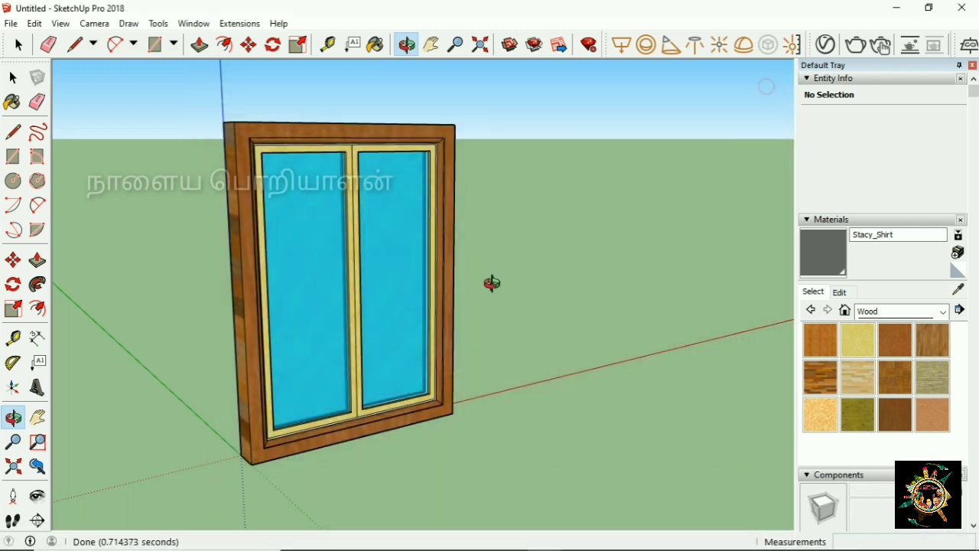
mouse_move(492, 280)
left_mouse_down()
mouse_move(272, 305)
mouse_move(404, 293)
mouse_move(385, 298)
mouse_move(520, 311)
mouse_move(292, 256)
mouse_move(286, 219)
left_mouse_up()
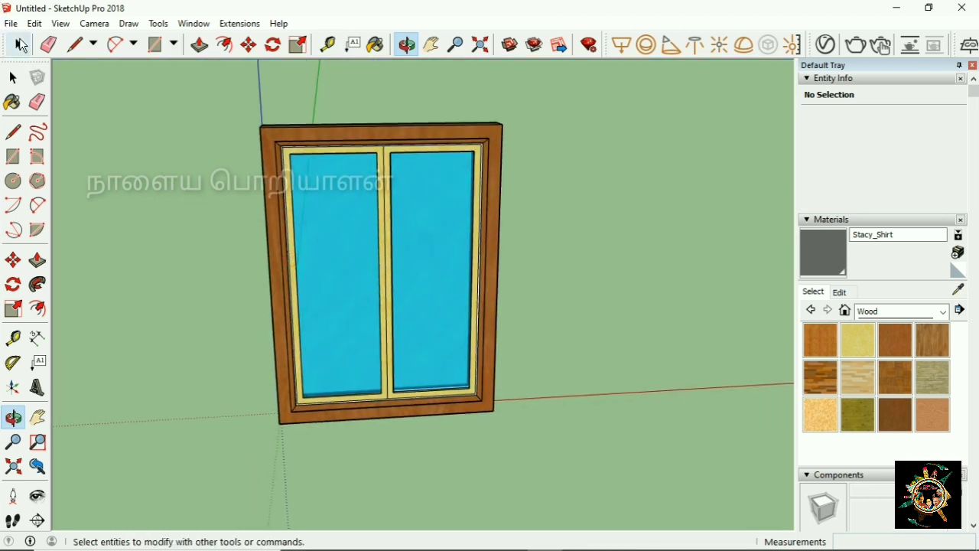
Save the finished window model in the Documents folder as a SketchUp model named "simple window.2".
left_click(12, 25)
mouse_move(35, 24)
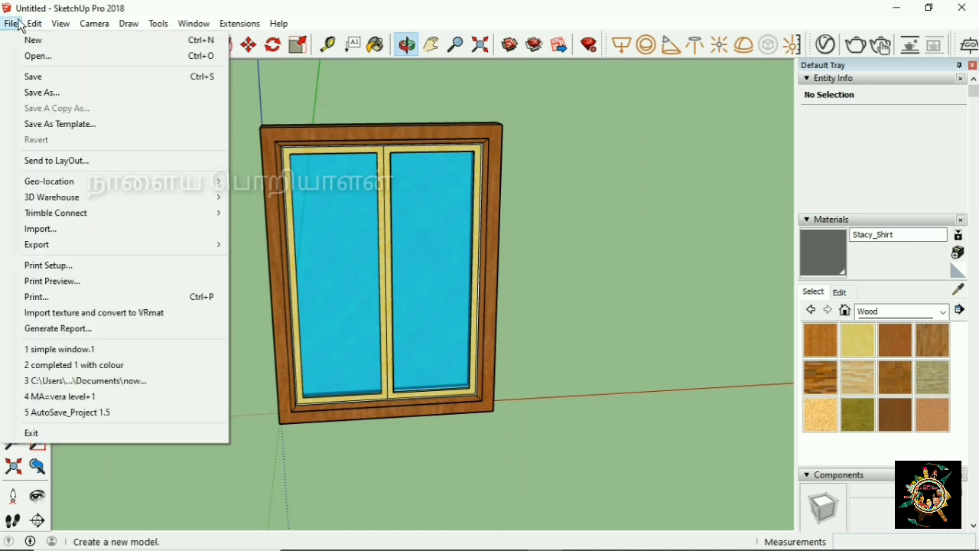
left_click(27, 81)
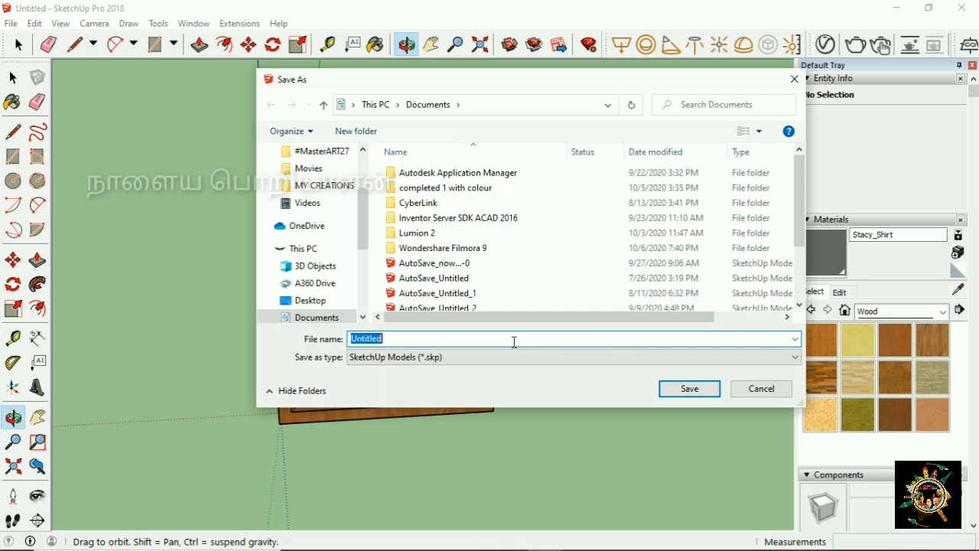
key("BackSpace")
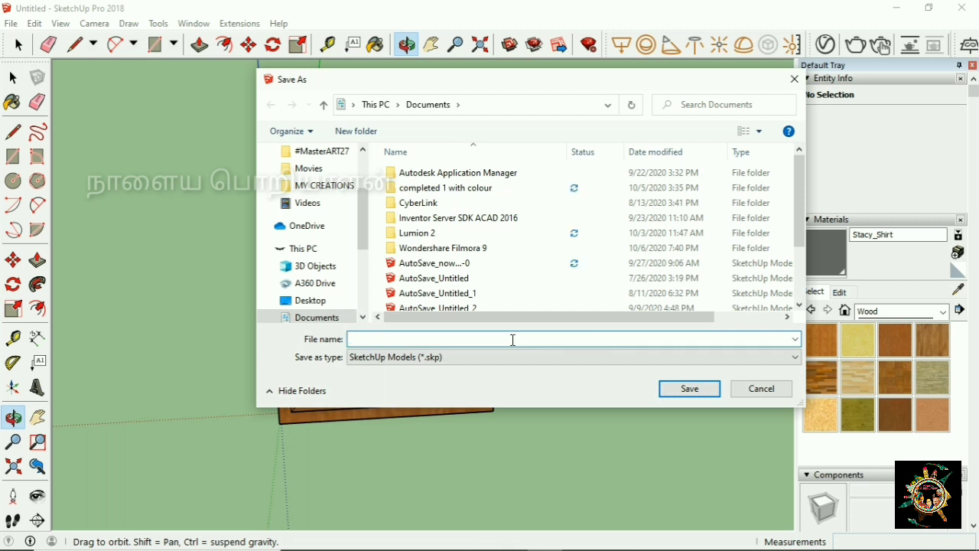
type("simple window.2")
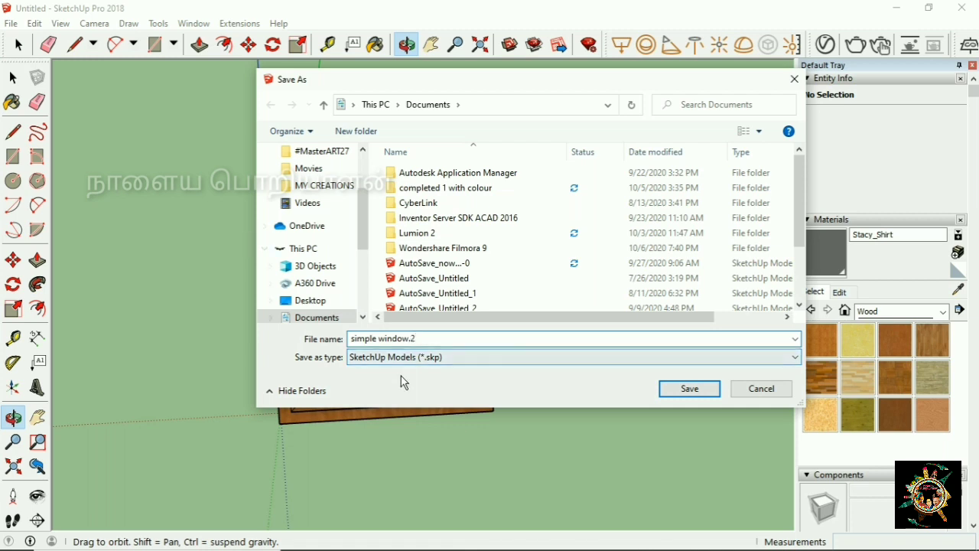
left_click(690, 389)
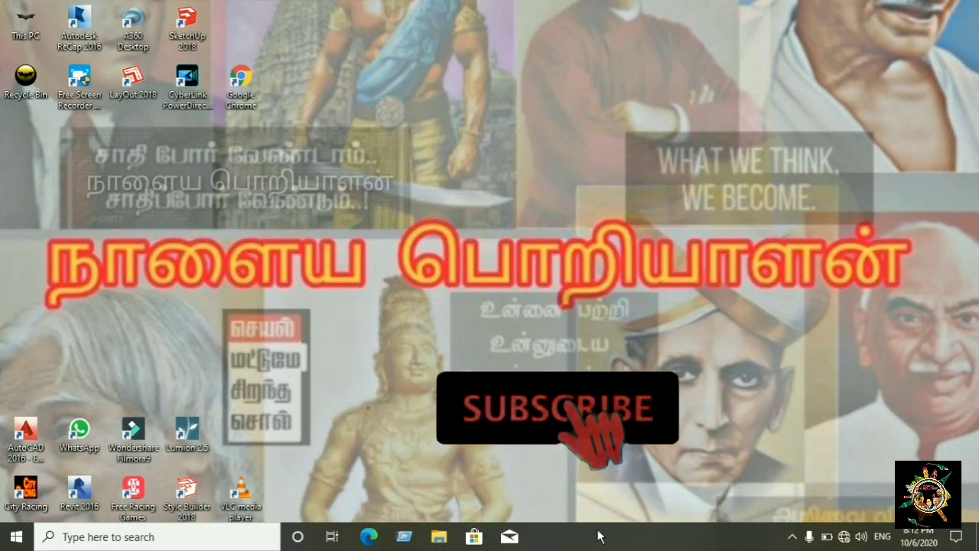
left_click(791, 535)
right_click(820, 479)
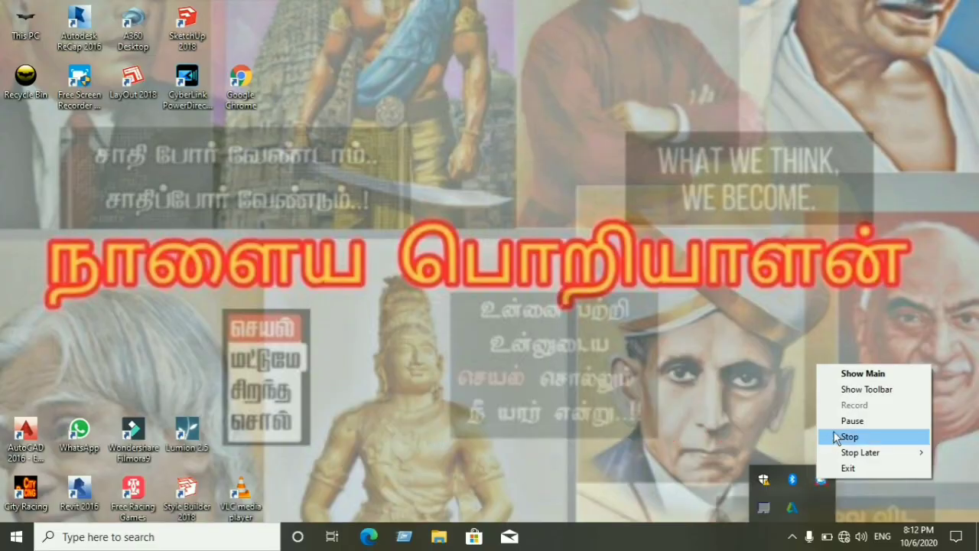
left_click(835, 437)
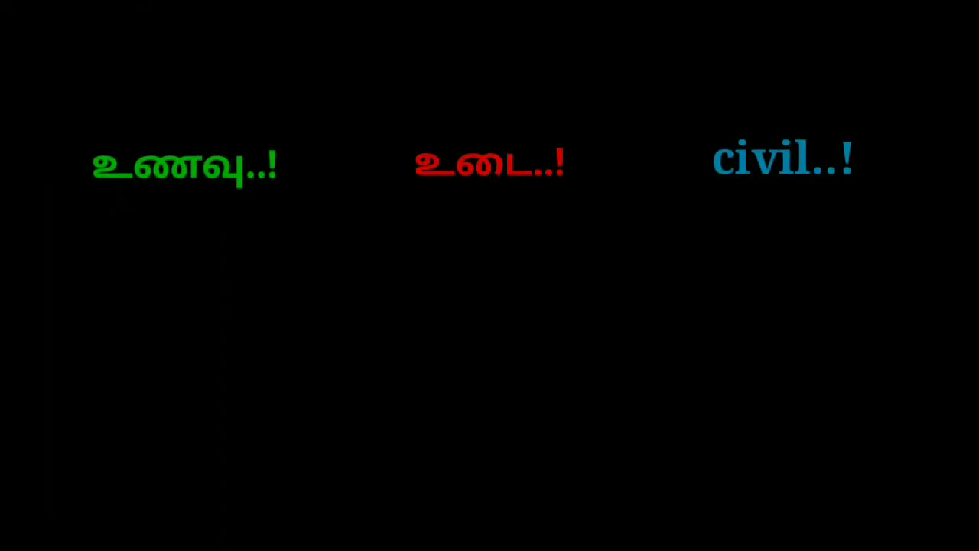